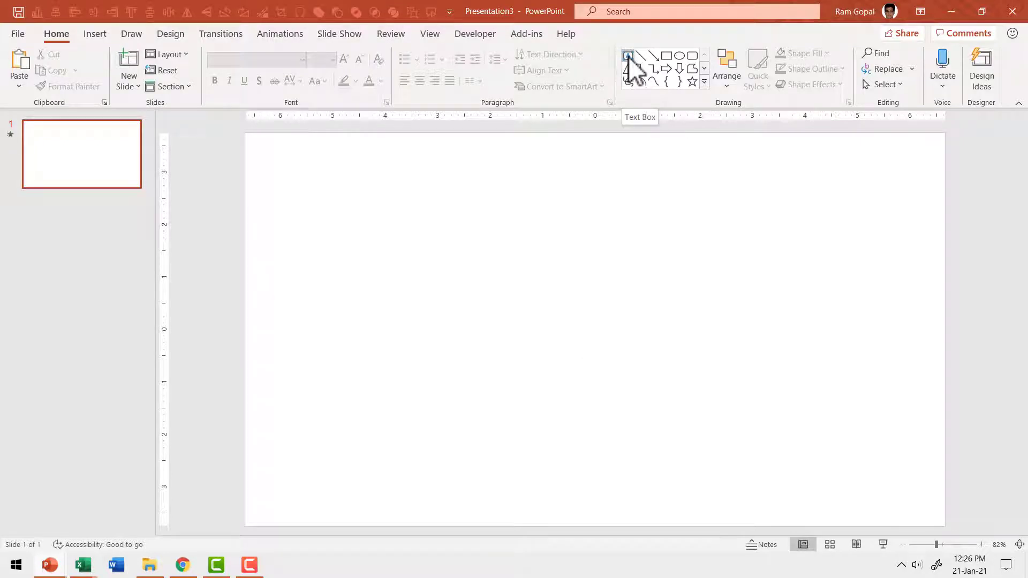
# Step: Add a text box on the blank slide reading "You can add"
pyautogui.click(705, 83)
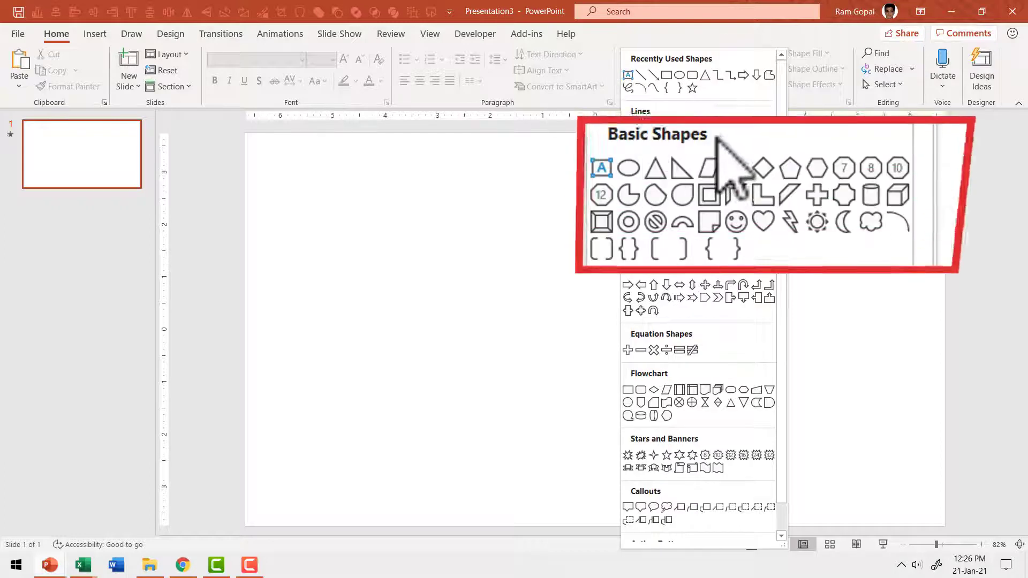
pyautogui.click(601, 169)
pyautogui.click(456, 296)
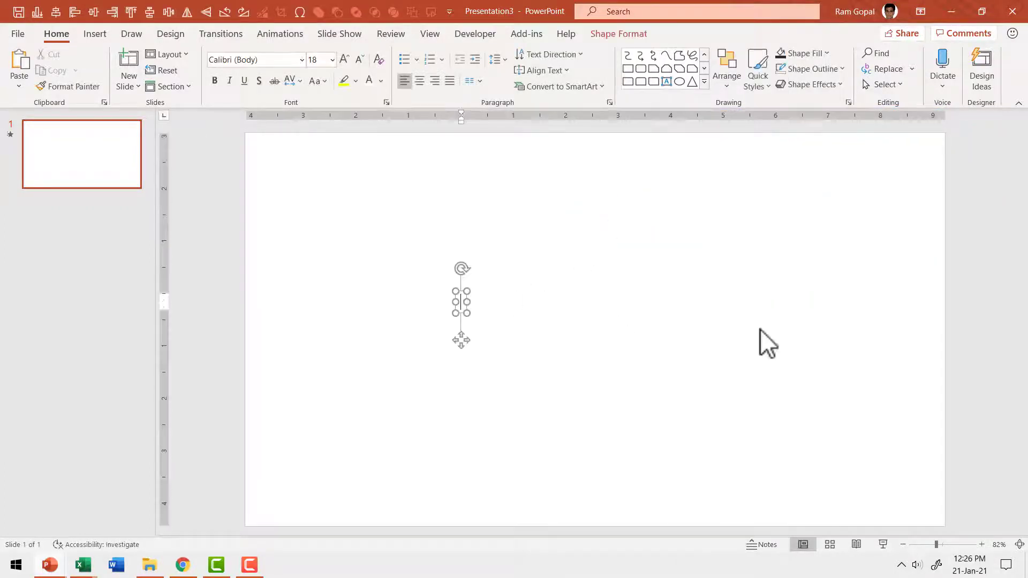
pyautogui.write('You can ad')
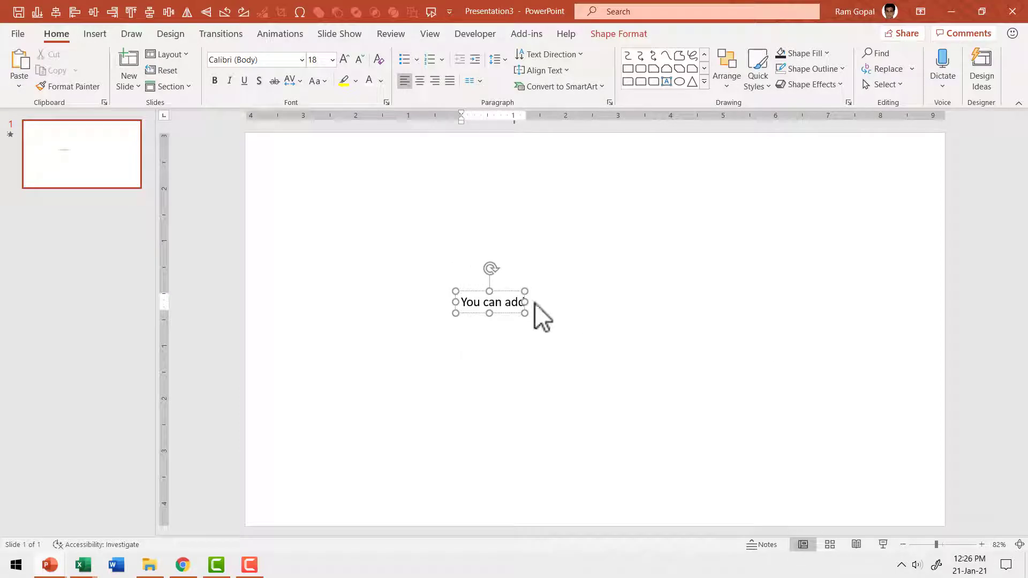
pyautogui.click(508, 292)
# Step: Format "You can add" in Pacifico at size 96 and move it to the slide's centre
pyautogui.click(303, 57)
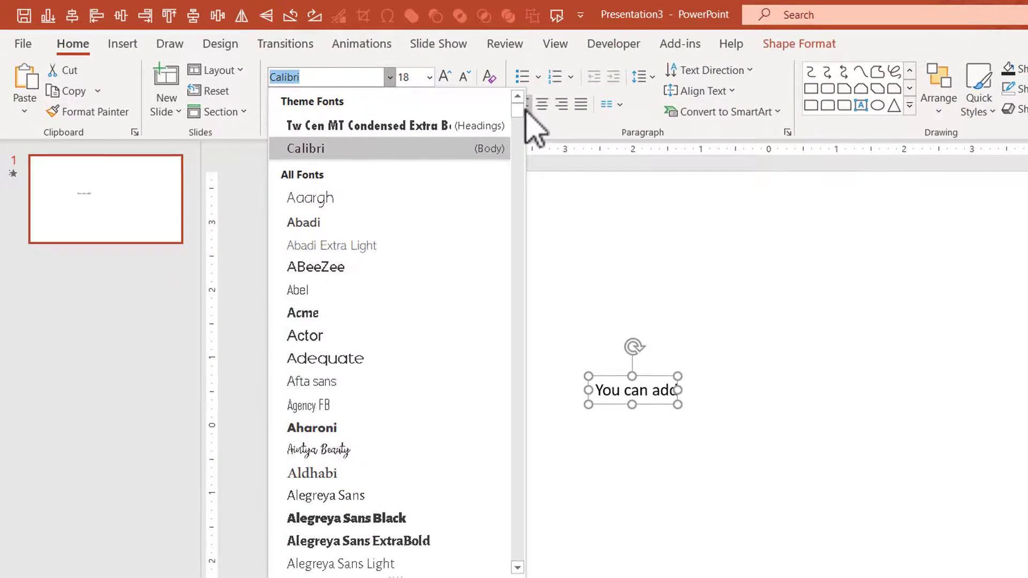
pyautogui.moveTo(525, 110); pyautogui.dragTo(507, 458)
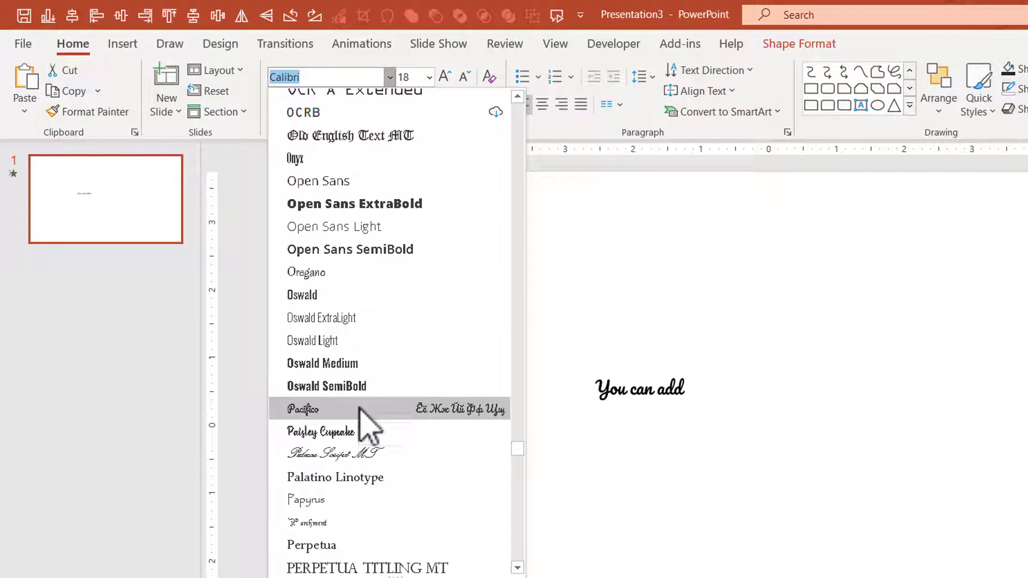
pyautogui.click(361, 410)
pyautogui.click(430, 77)
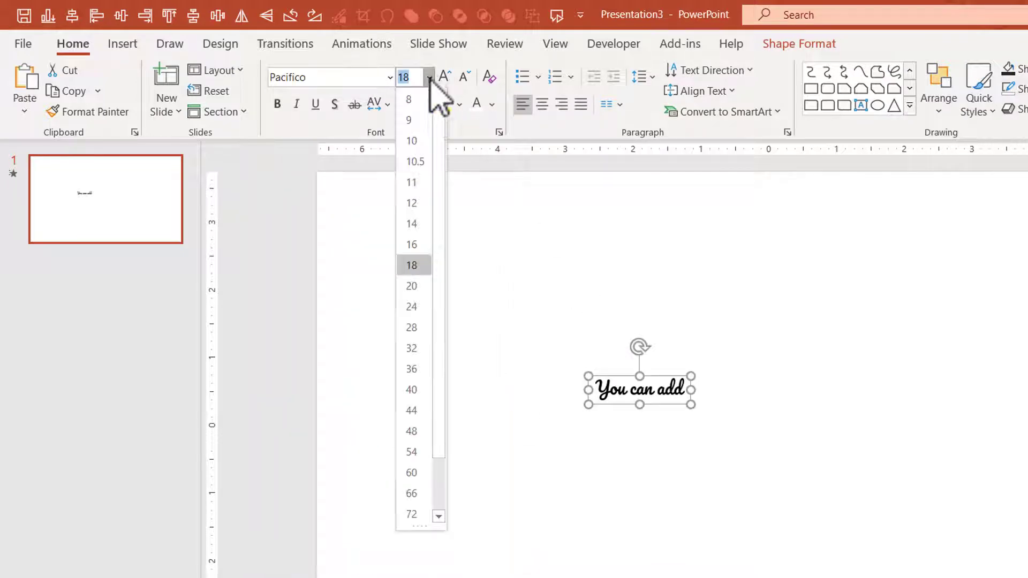
pyautogui.scroll(-1, 413, 436)
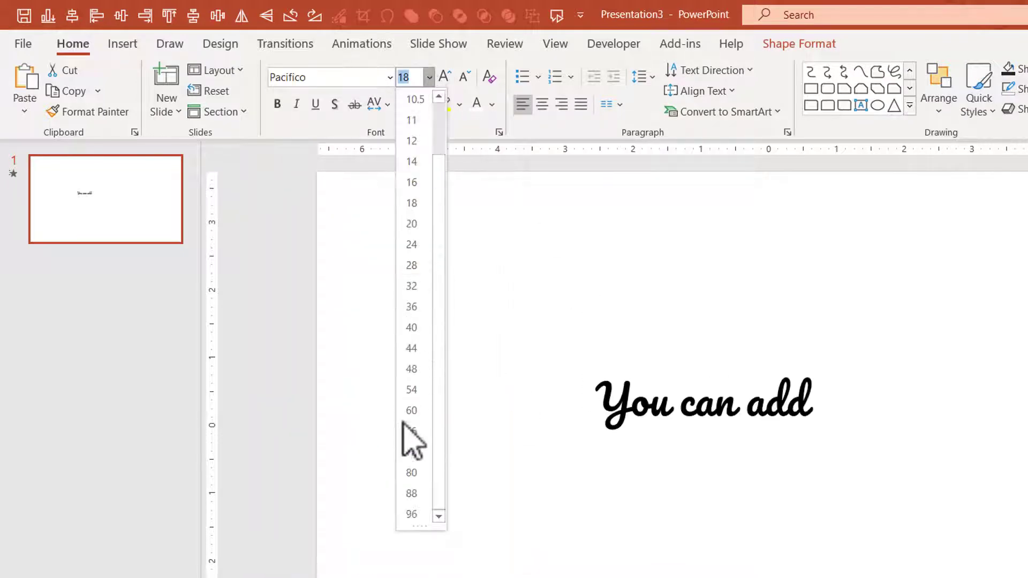
pyautogui.click(411, 514)
pyautogui.moveTo(638, 343); pyautogui.dragTo(543, 328)
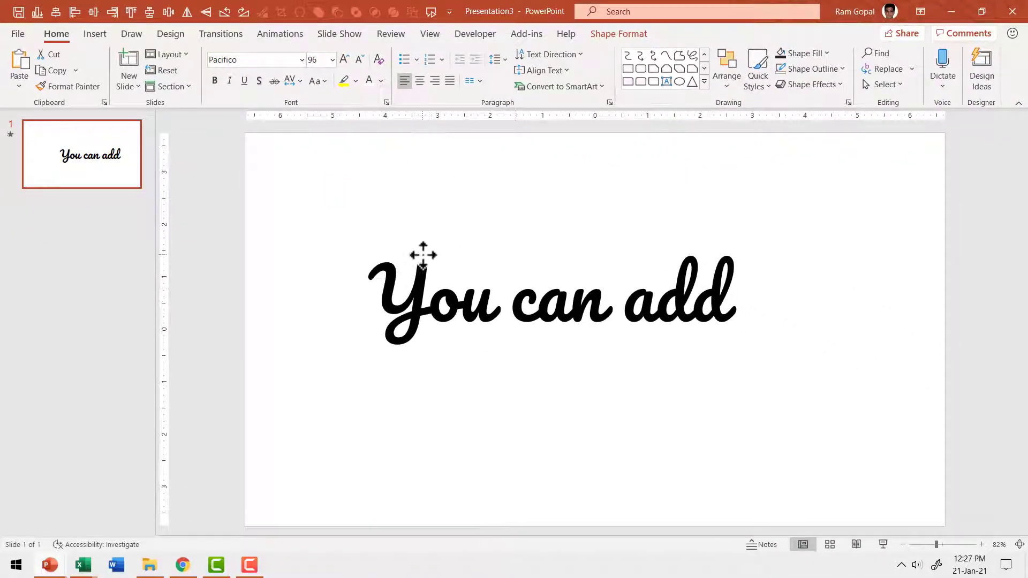
pyautogui.moveTo(423, 254); pyautogui.dragTo(436, 256)
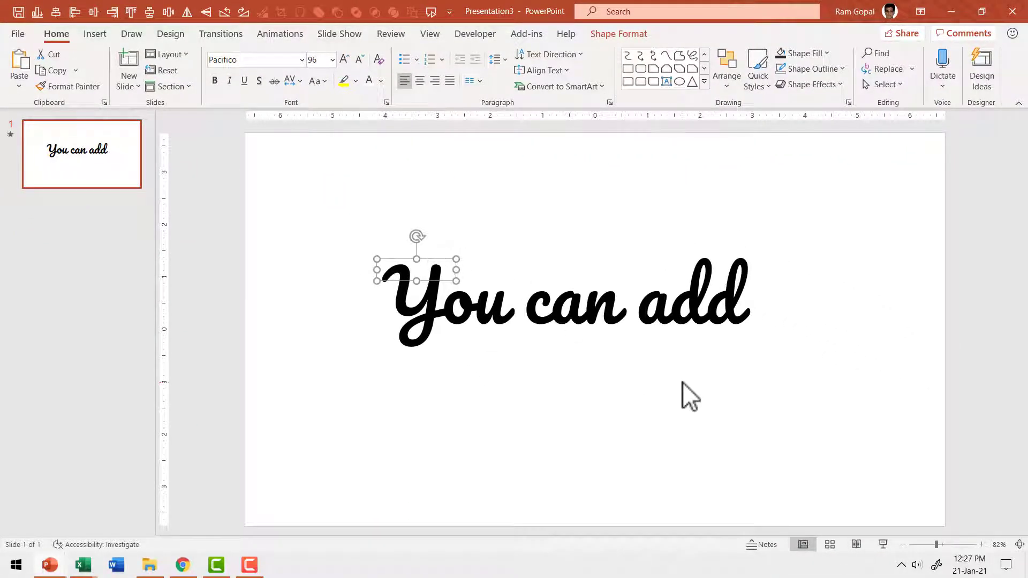
# Step: Add a second text box reading "Animated text" below the first line
pyautogui.click(625, 339)
pyautogui.hotkey('ctrl', 'Return')
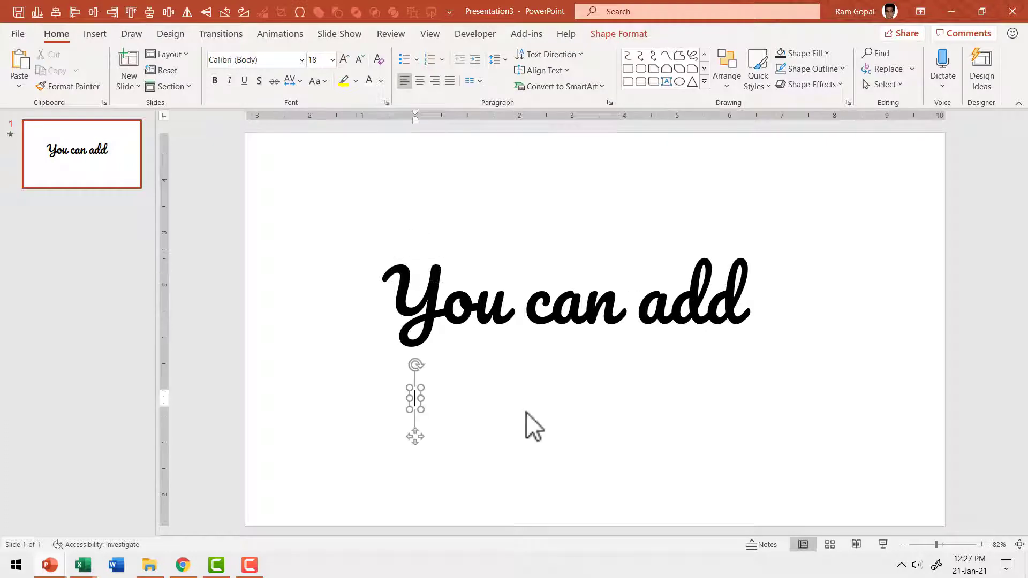
pyautogui.write('Animated t')
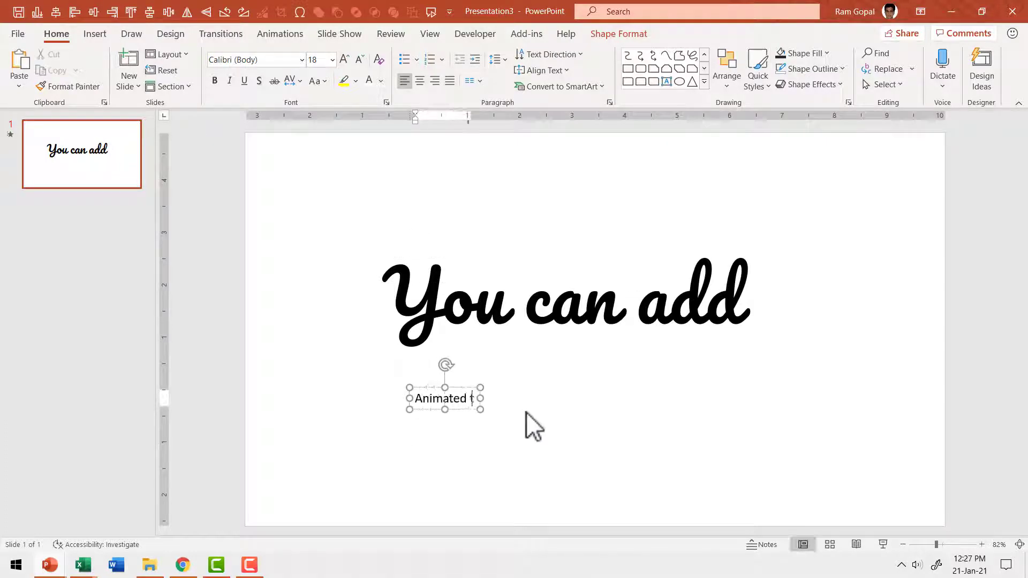
pyautogui.write('ext')
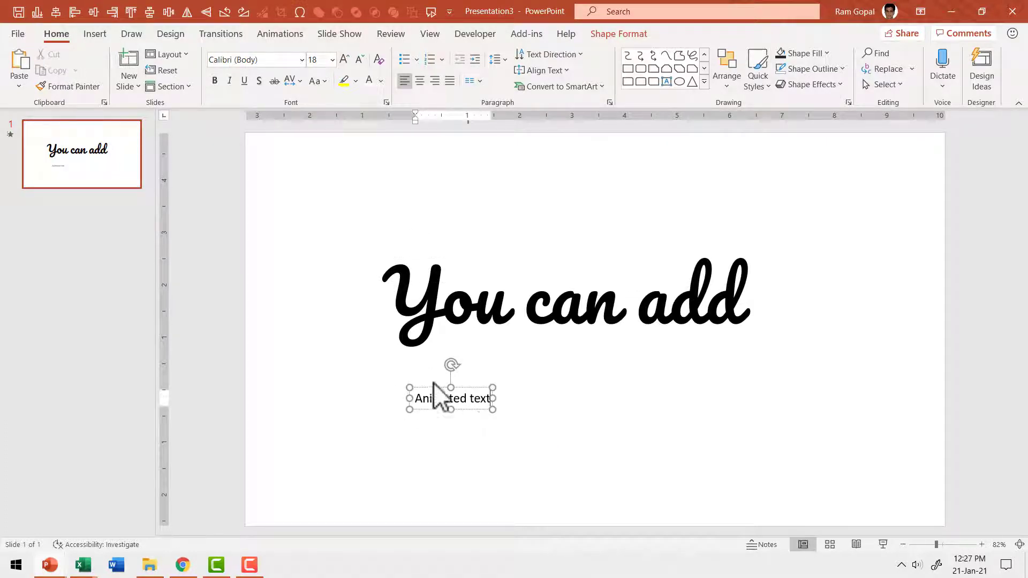
pyautogui.click(460, 387)
# Step: Set "Animated text" to Tw Cen MT Condensed Extra Bold, size 96, directly under "You can add"
pyautogui.click(301, 59)
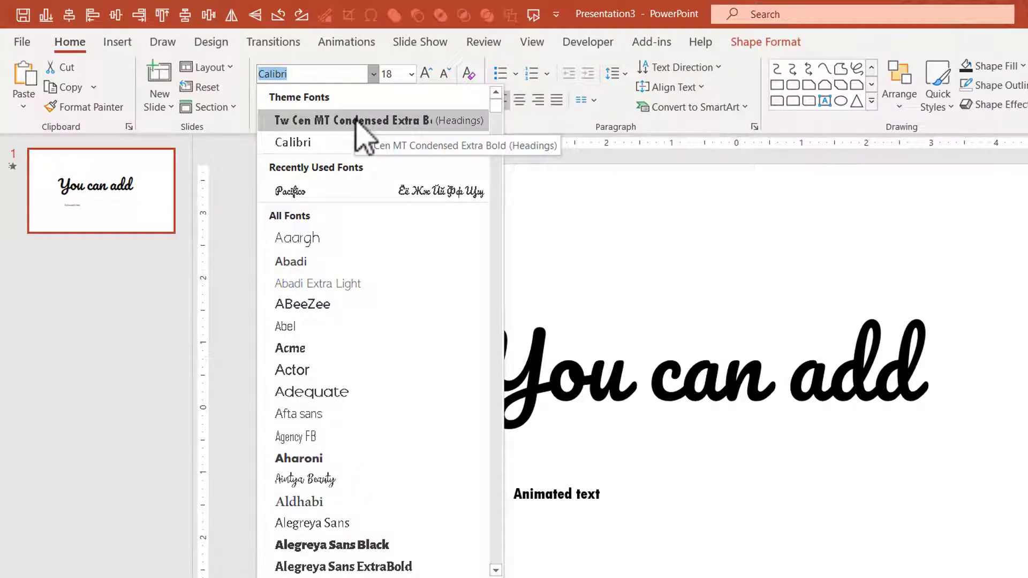
pyautogui.click(356, 122)
pyautogui.click(412, 74)
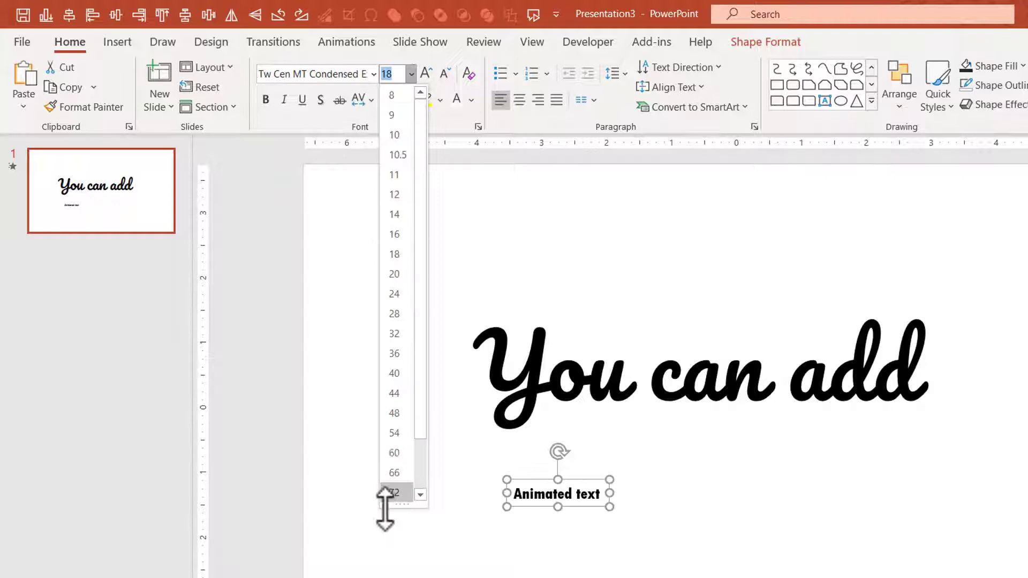
pyautogui.click(420, 496)
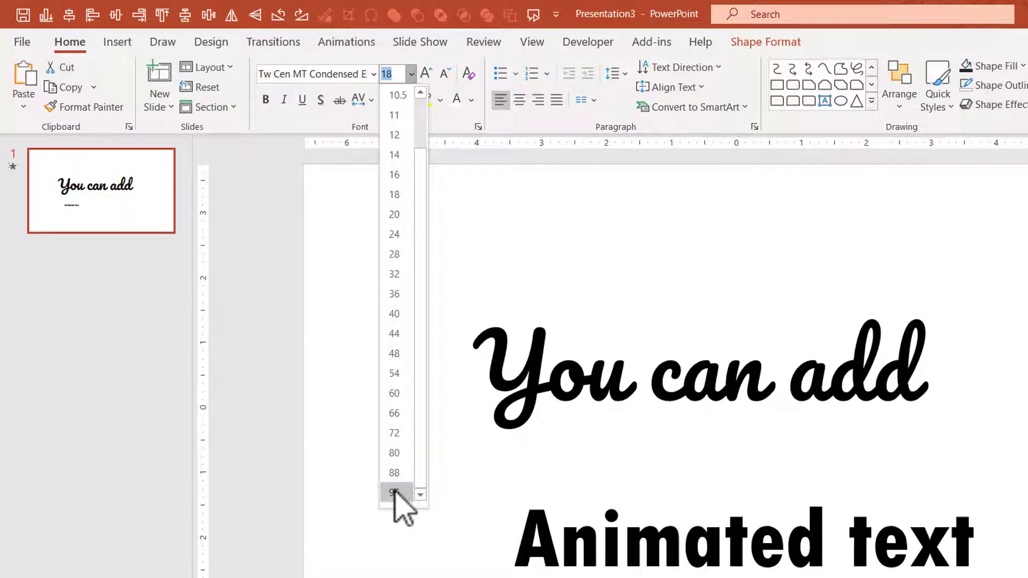
pyautogui.click(402, 491)
pyautogui.moveTo(601, 487); pyautogui.dragTo(561, 418)
pyautogui.click(1026, 455)
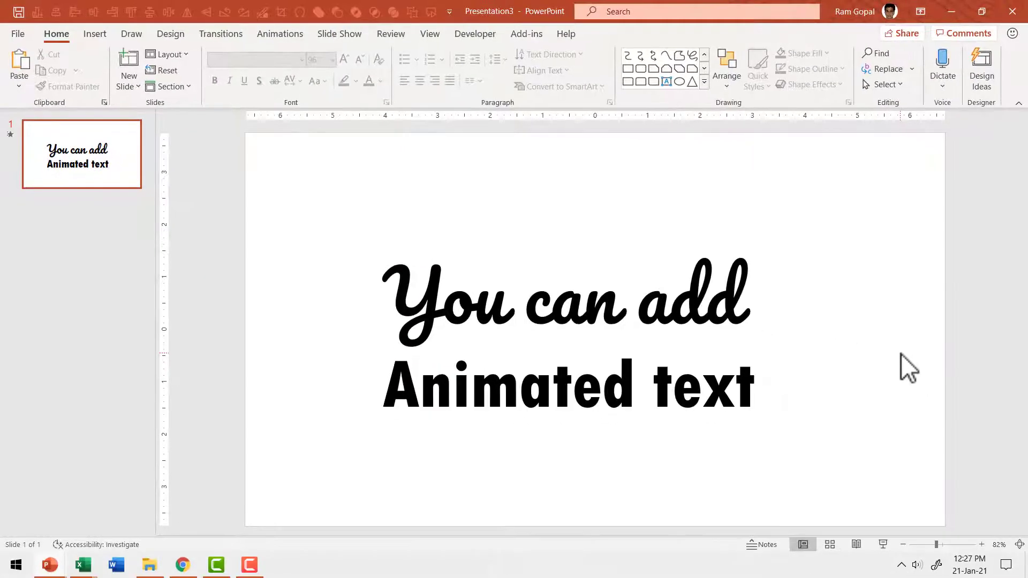
# Step: Give "You can add" a Fly In entrance from the top
pyautogui.click(441, 273)
pyautogui.click(429, 259)
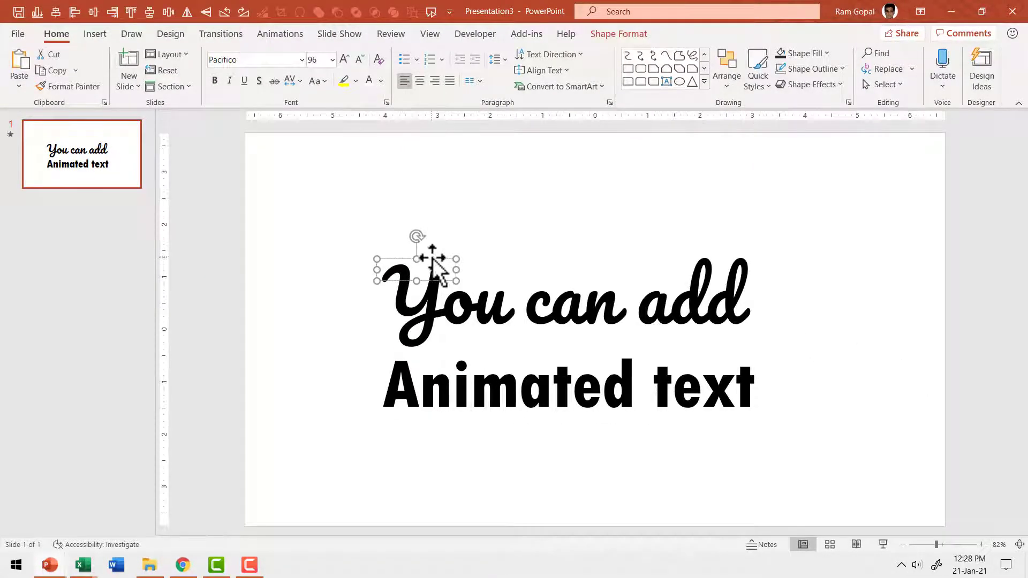
pyautogui.click(285, 34)
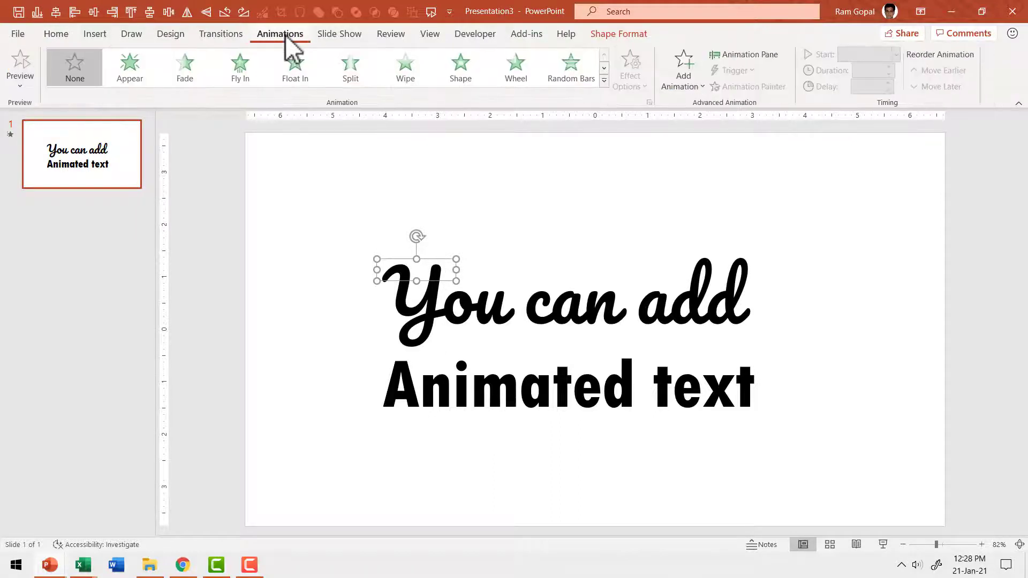
pyautogui.click(242, 75)
pyautogui.click(641, 65)
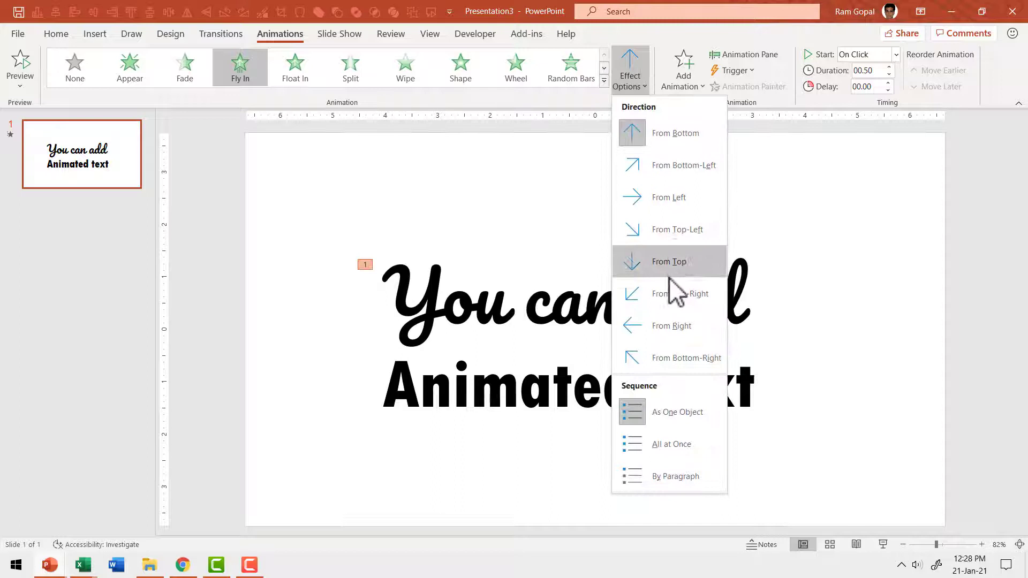
pyautogui.click(672, 268)
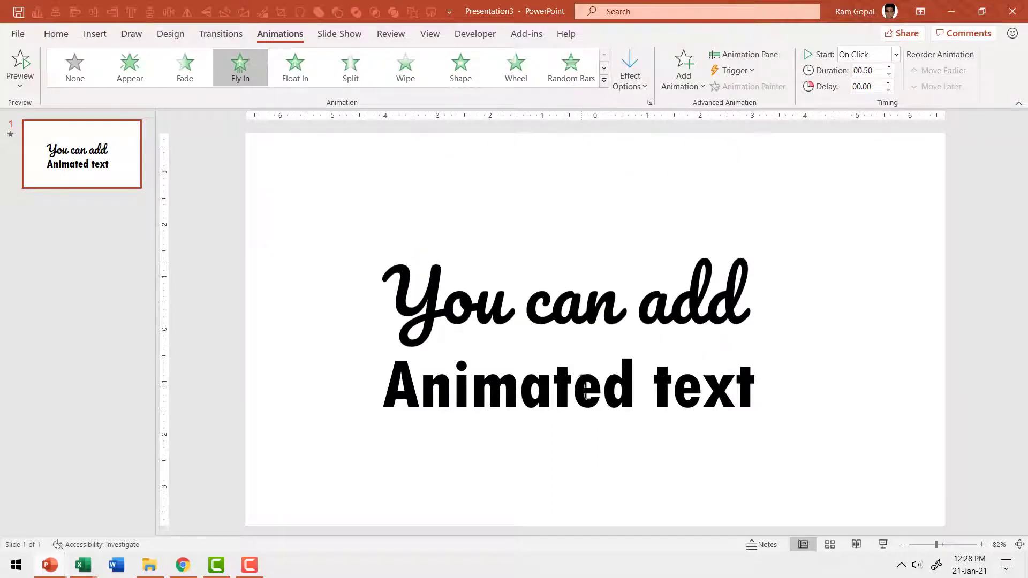
# Step: Give "Animated text" a Fly In from the left, starting With Previous
pyautogui.click(586, 390)
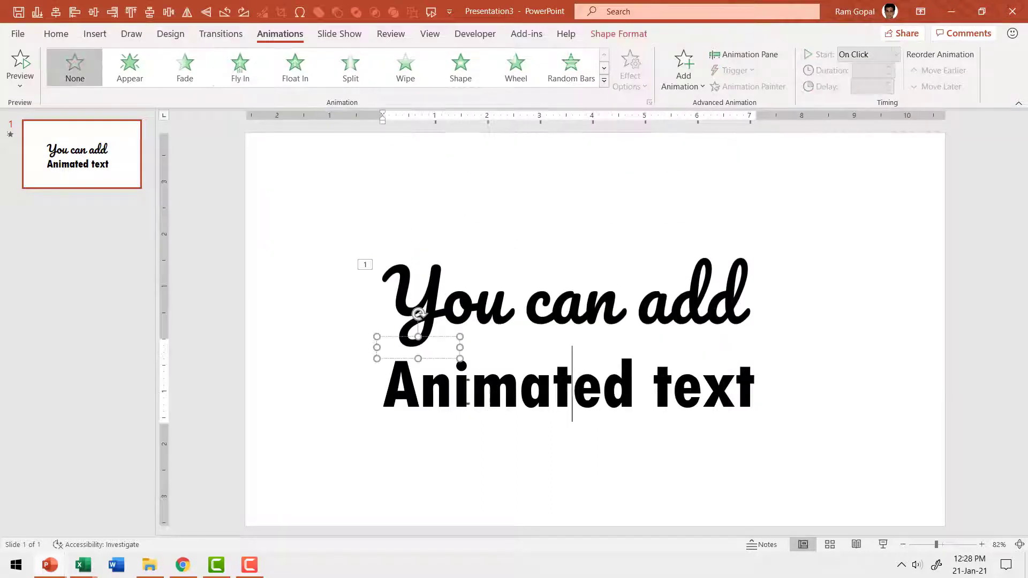
pyautogui.click(437, 348)
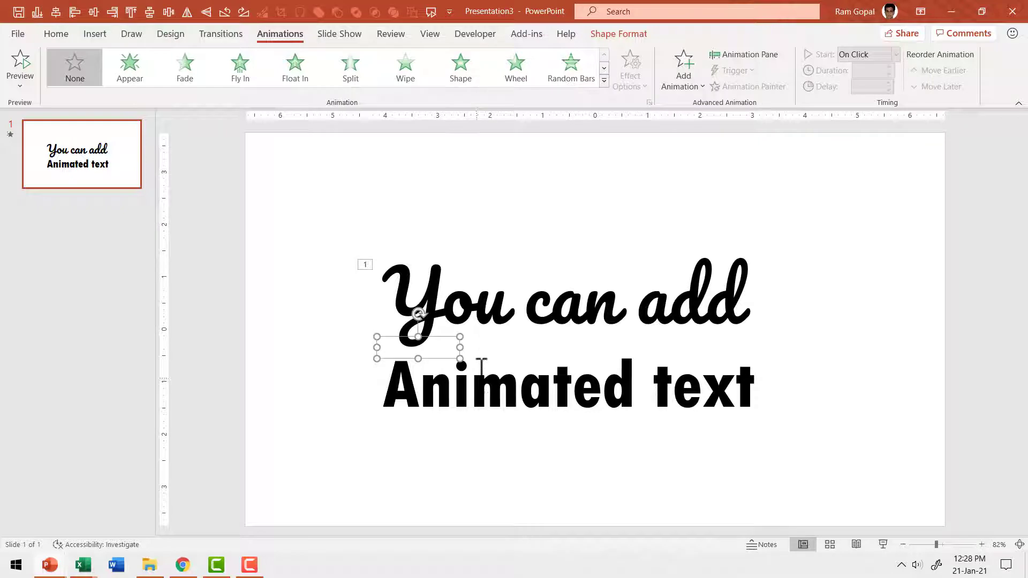
pyautogui.click(239, 71)
pyautogui.click(632, 80)
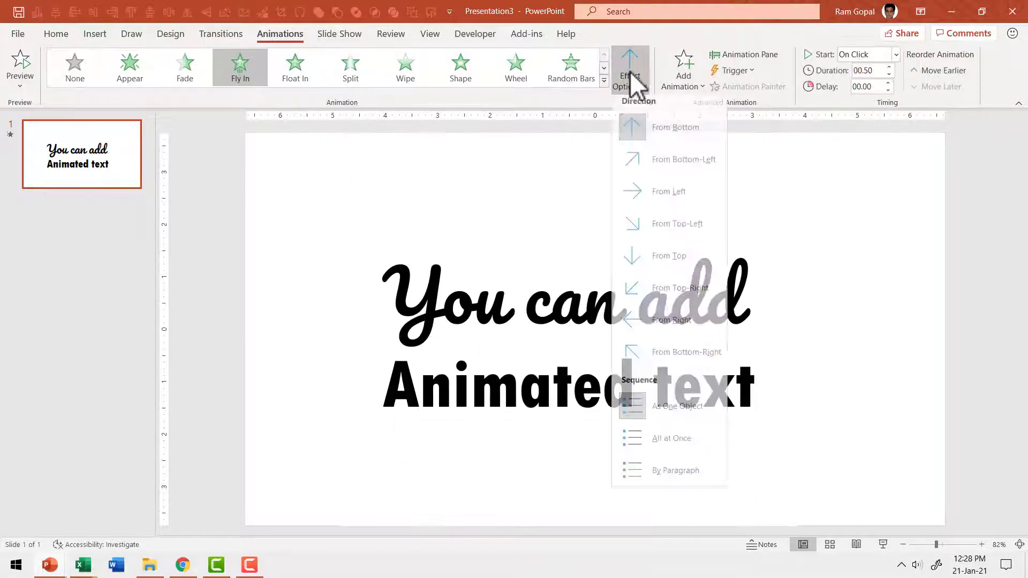
pyautogui.click(661, 199)
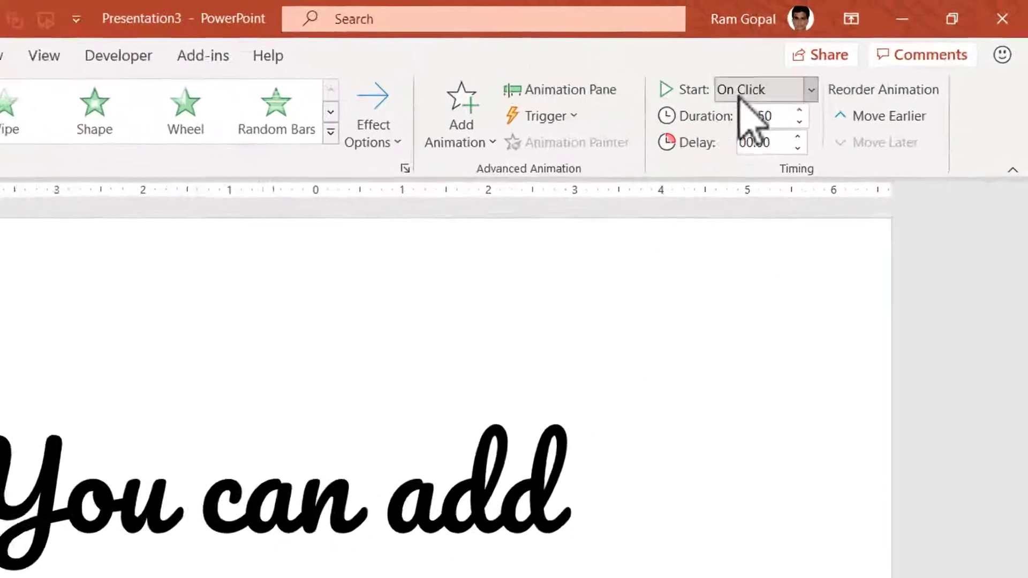
pyautogui.click(740, 96)
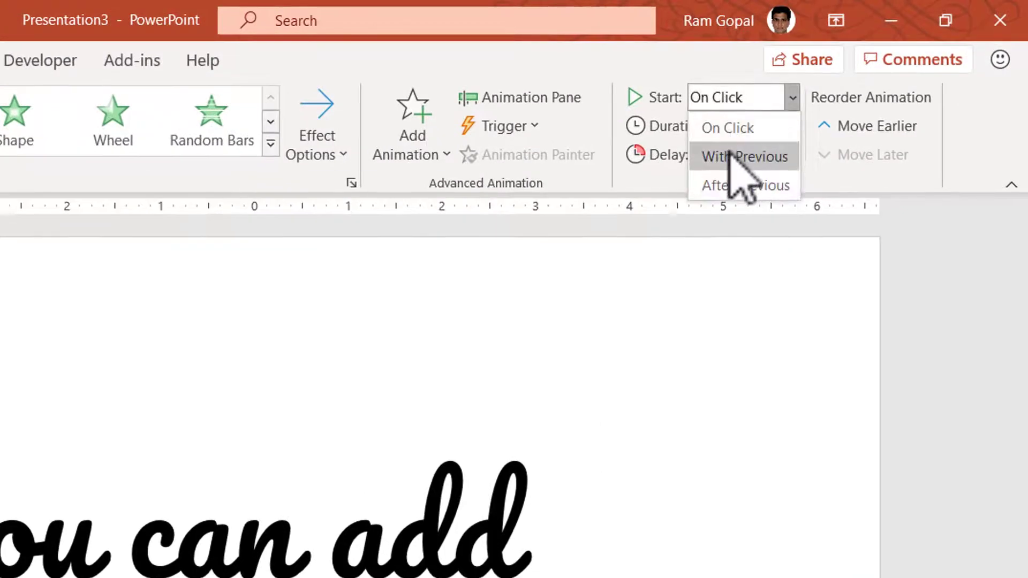
pyautogui.click(753, 139)
# Step: In the Animation Pane, set the "You can add" animation to start With Previous
pyautogui.click(557, 99)
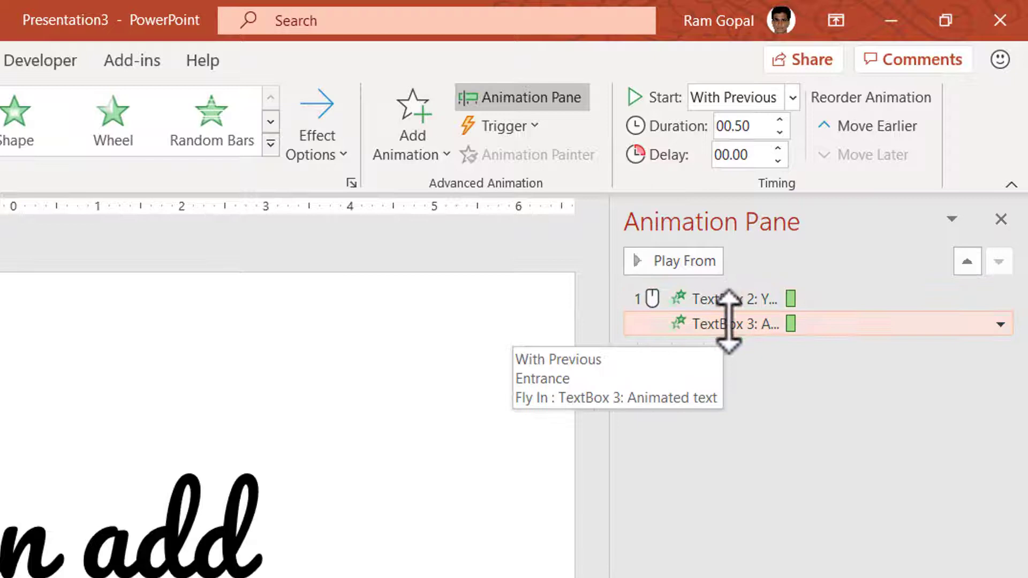
pyautogui.click(699, 301)
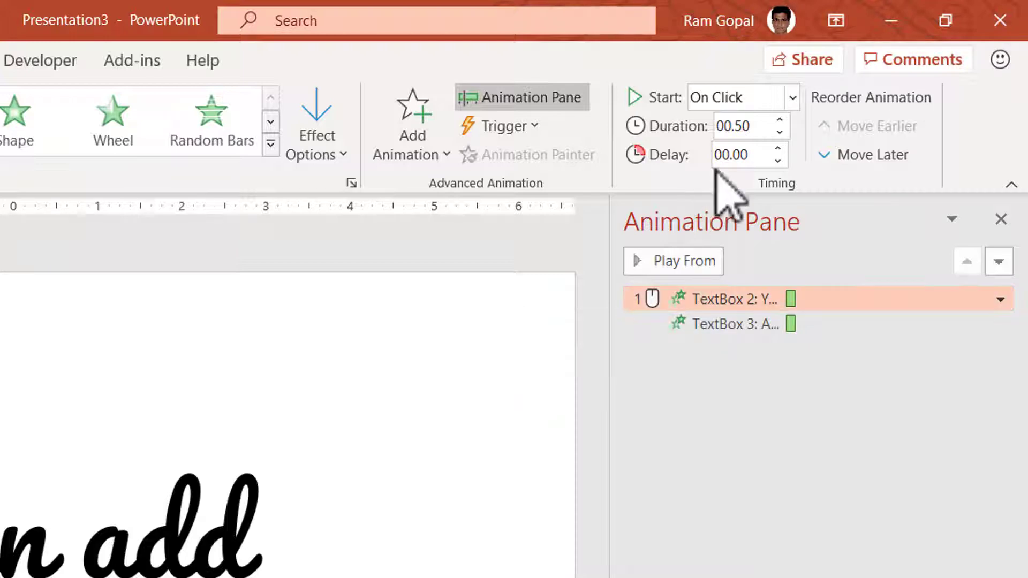
pyautogui.click(729, 101)
pyautogui.click(738, 153)
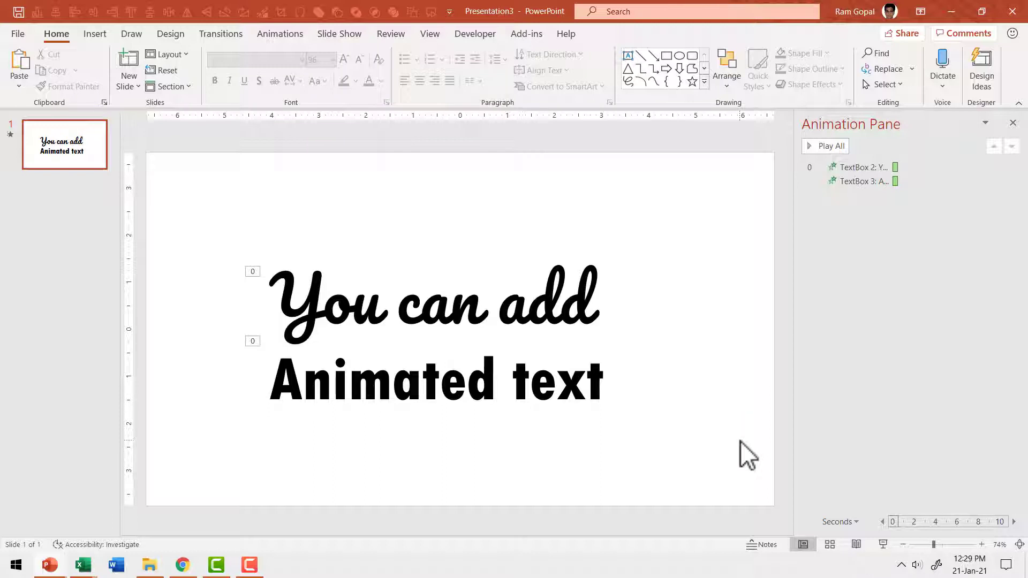
# Step: Insert a new blank slide after slide 1 from the thumbnail pane
pyautogui.click(80, 183)
pyautogui.press('Return')
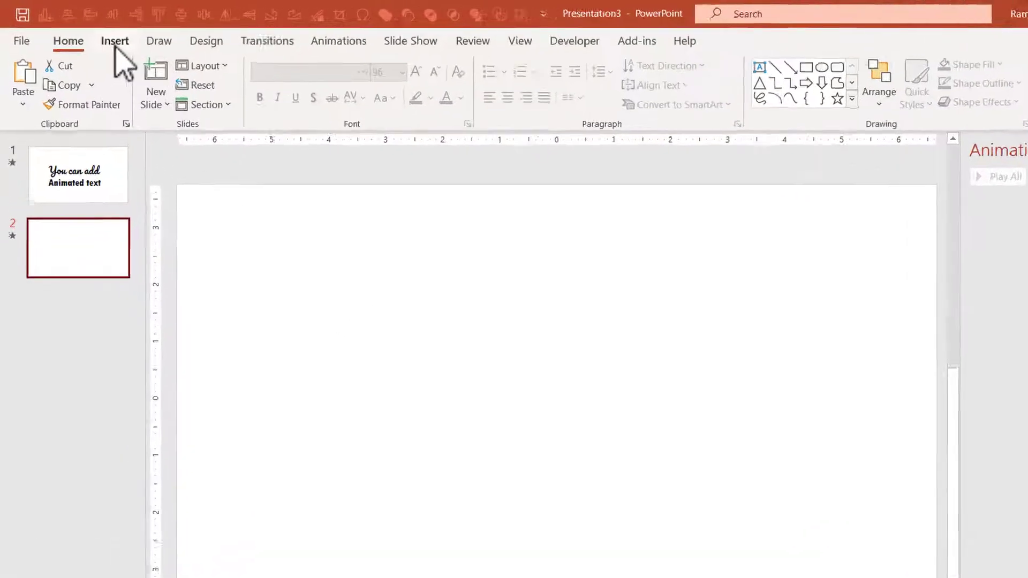
# Step: Insert the picture rose-2548784_1920 (1) from this device onto slide 2
pyautogui.click(95, 35)
pyautogui.click(182, 160)
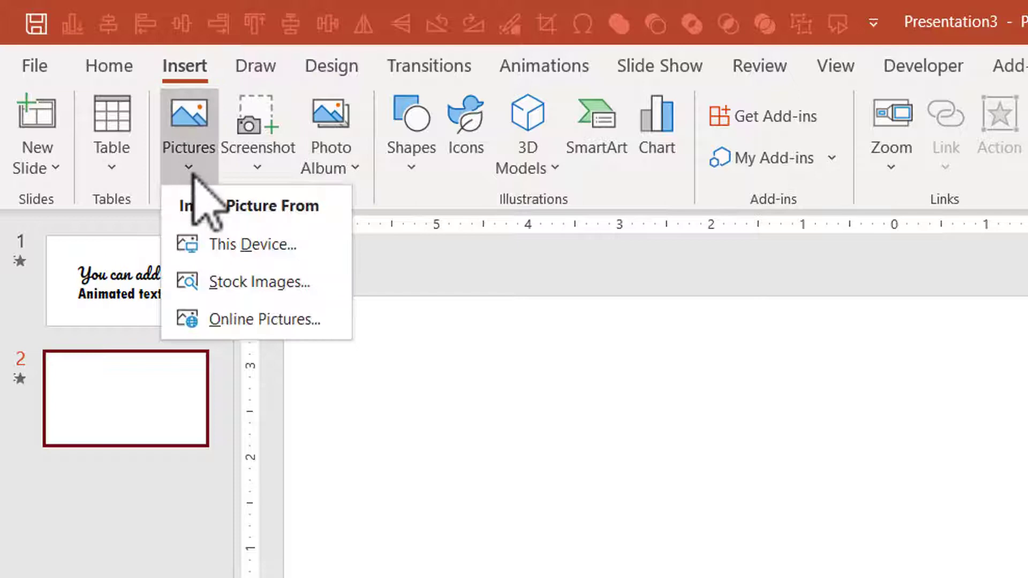
pyautogui.click(260, 247)
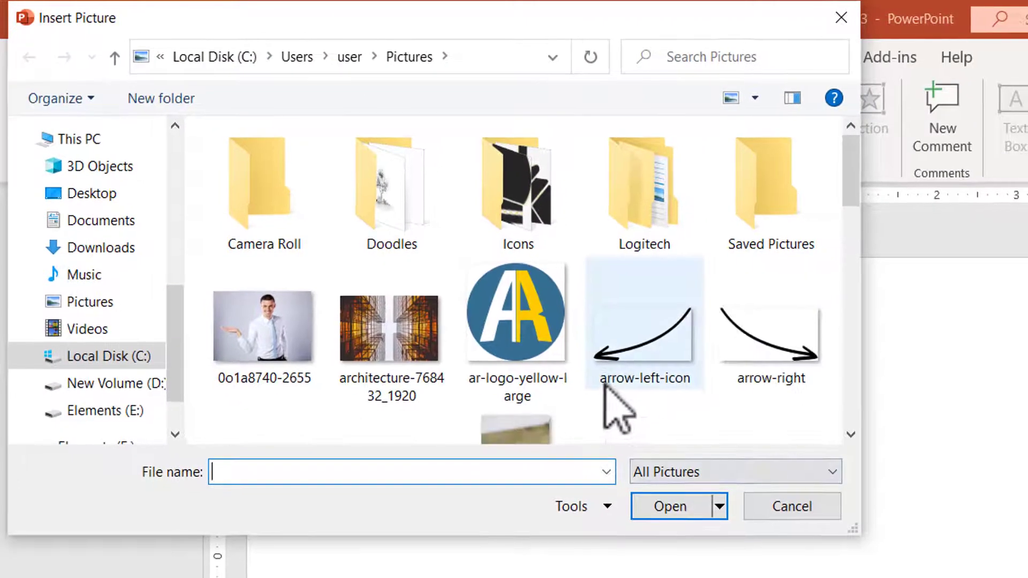
pyautogui.scroll(-5, 650, 375)
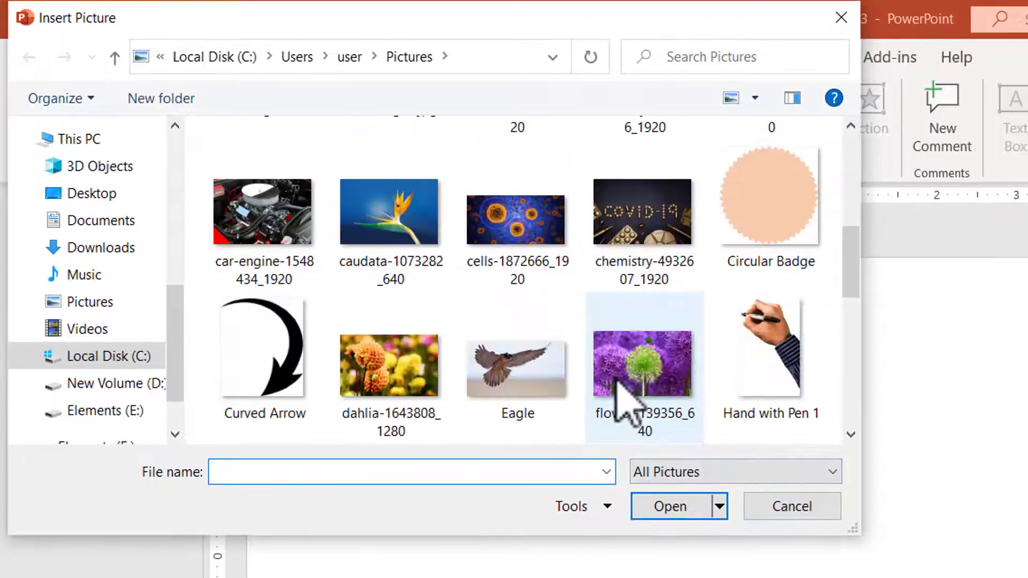
pyautogui.scroll(-3, 624, 399)
pyautogui.scroll(1, 624, 399)
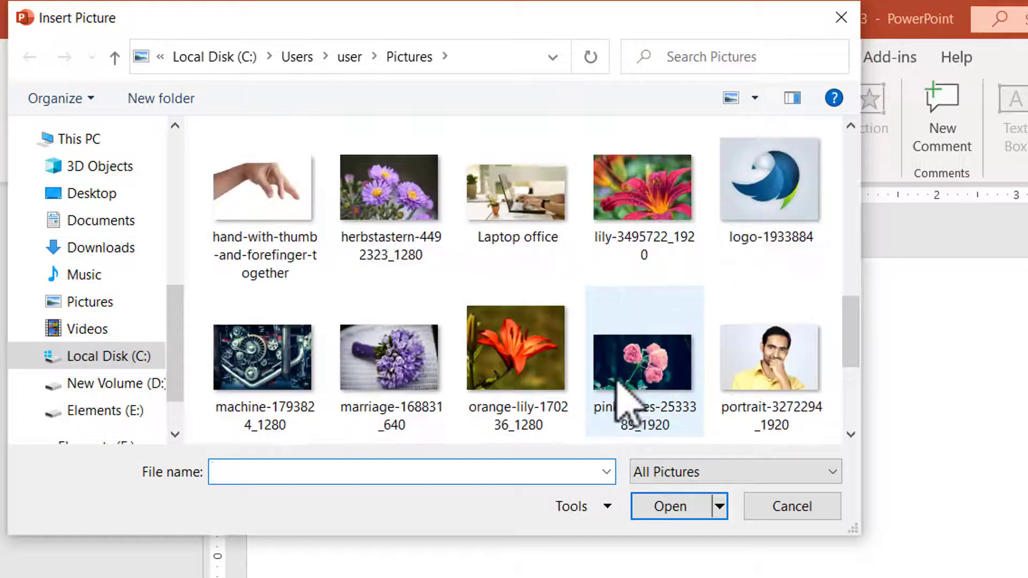
pyautogui.scroll(-1, 623, 399)
pyautogui.click(760, 388)
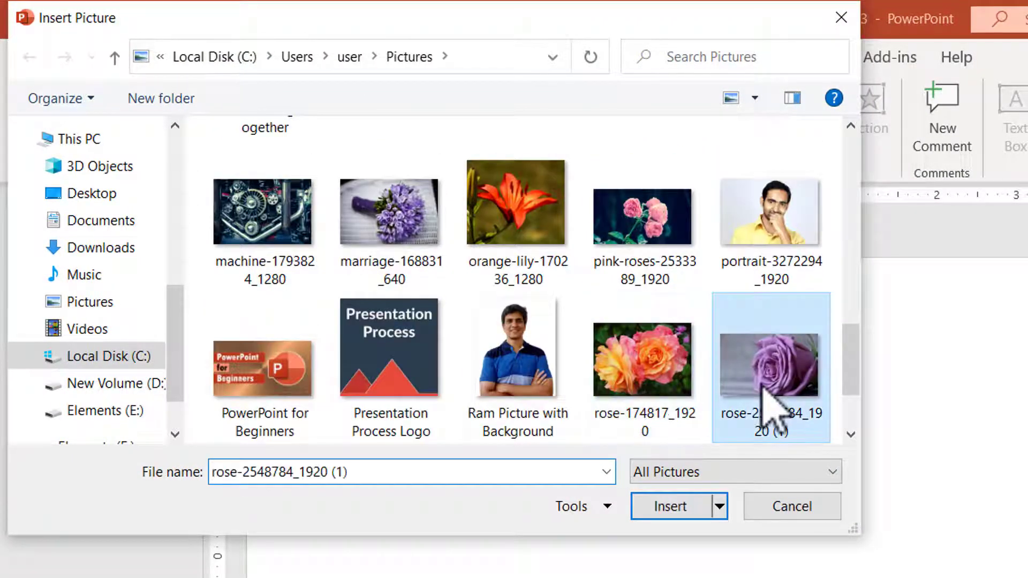
pyautogui.click(683, 506)
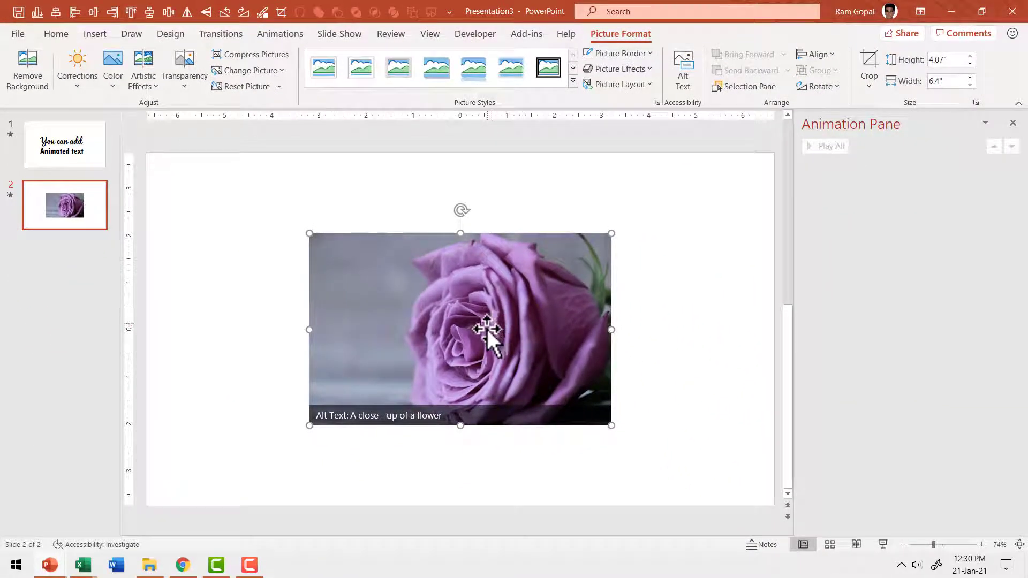
# Step: Move the rose photo to the top-left and enlarge it to 7.49" by 11.77"
pyautogui.moveTo(468, 326); pyautogui.dragTo(301, 243)
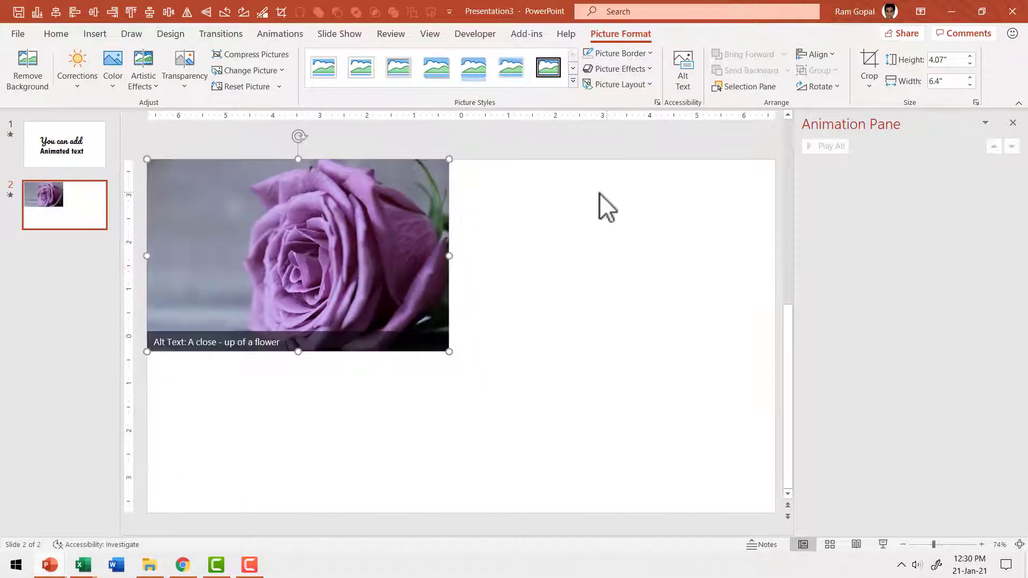
pyautogui.moveTo(450, 353); pyautogui.dragTo(702, 508)
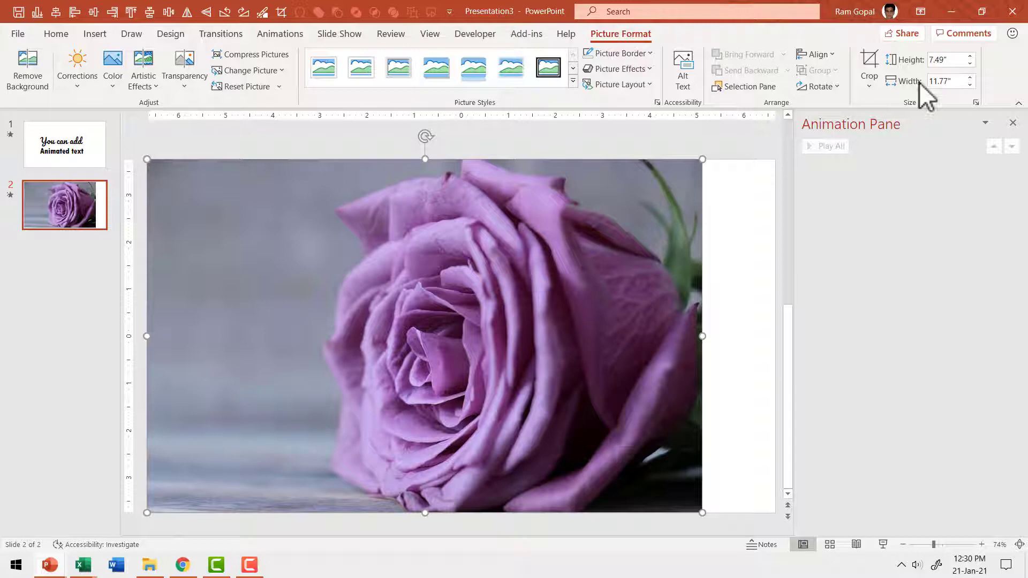
# Step: Crop the rose photo to a 16:9 aspect ratio
pyautogui.click(869, 88)
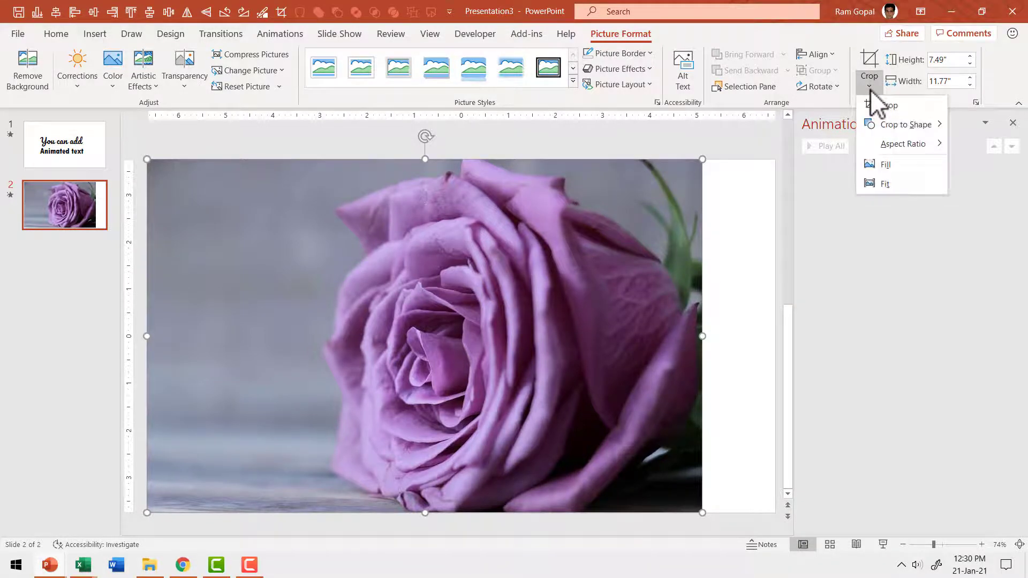
pyautogui.moveTo(896, 153)
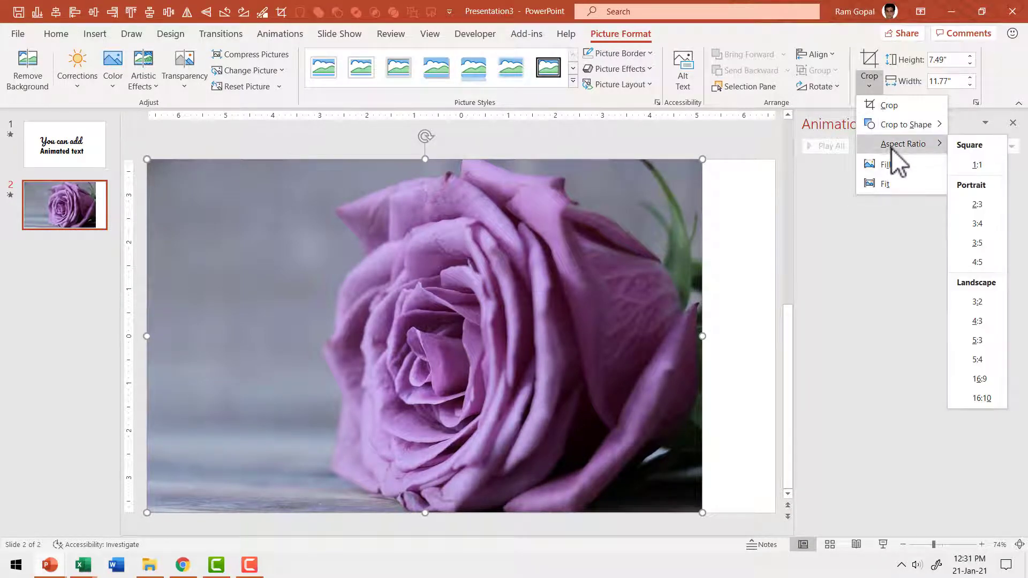
pyautogui.click(977, 379)
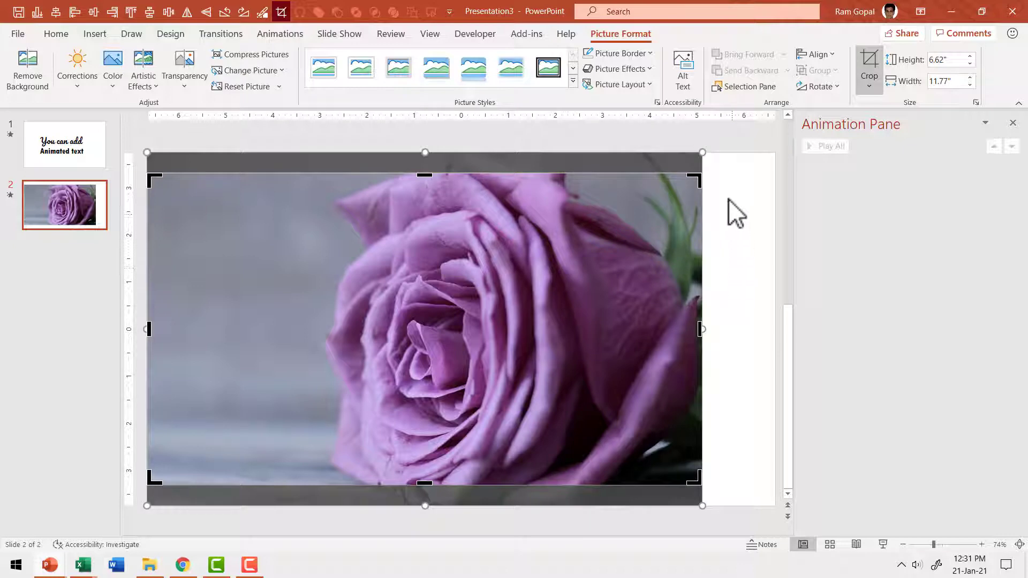
pyautogui.click(737, 278)
# Step: Reposition and enlarge the cropped photo to 7.5" by 13.33", covering the slide
pyautogui.click(305, 316)
pyautogui.moveTo(305, 316); pyautogui.dragTo(307, 298)
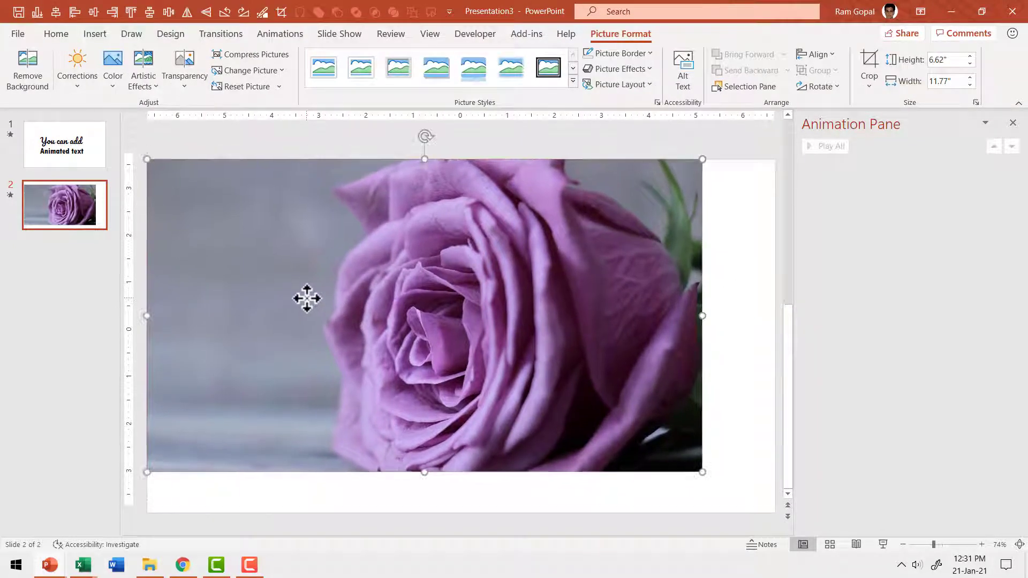
pyautogui.moveTo(701, 466); pyautogui.dragTo(774, 513)
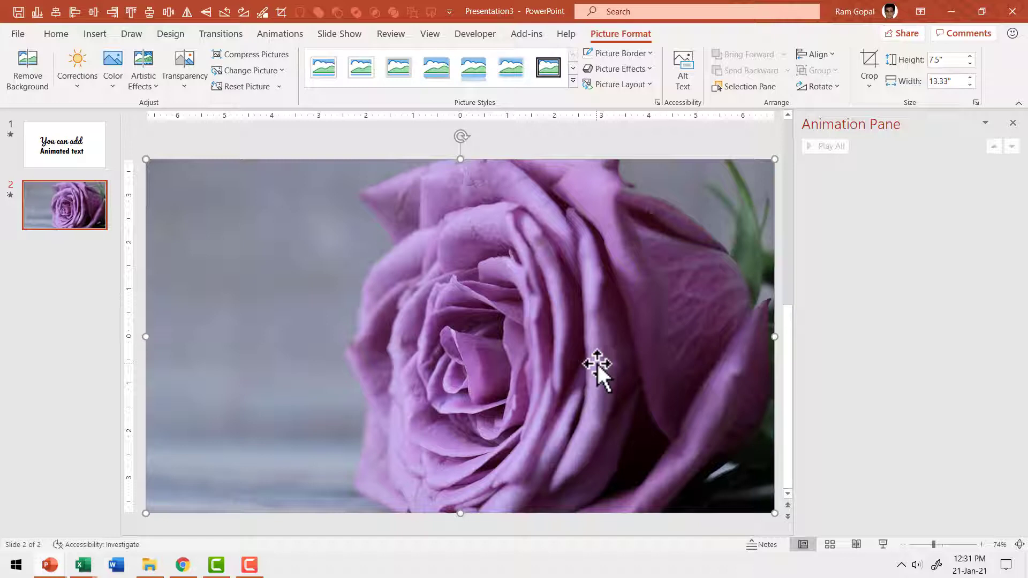
# Step: Add a text box on slide 2 reading "Text over image"
pyautogui.click(88, 203)
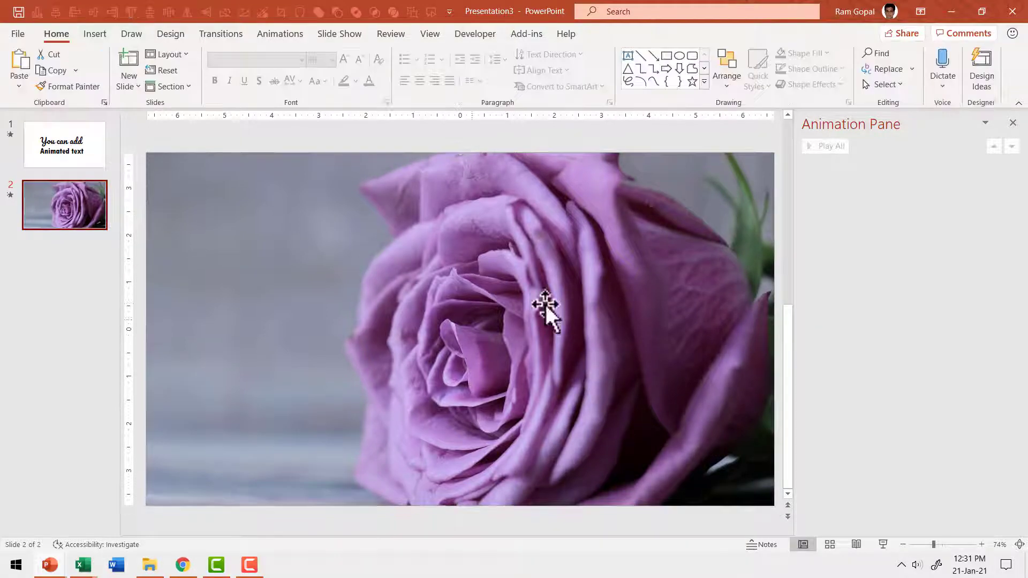
pyautogui.click(629, 58)
pyautogui.click(199, 316)
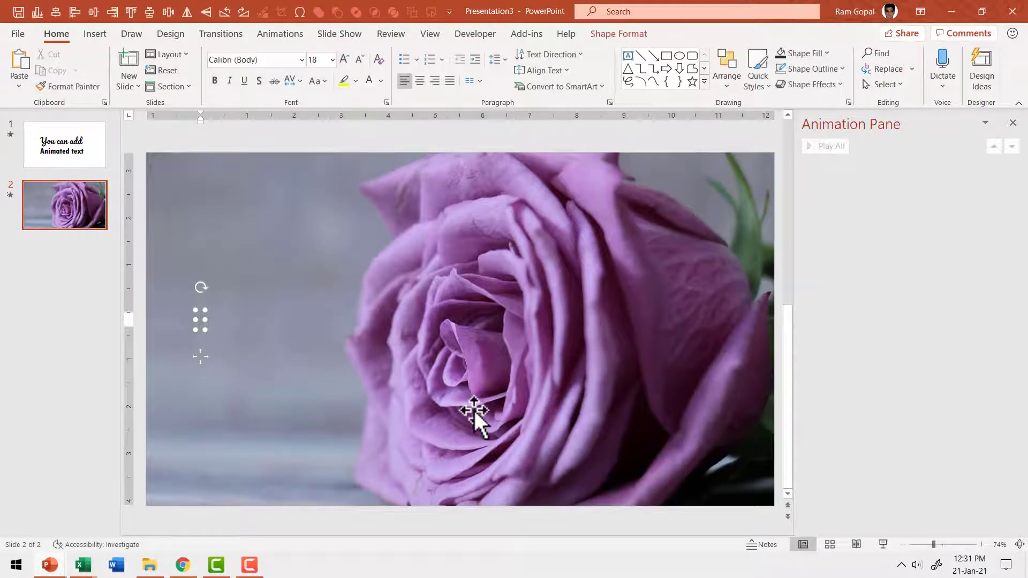
pyautogui.write('Text')
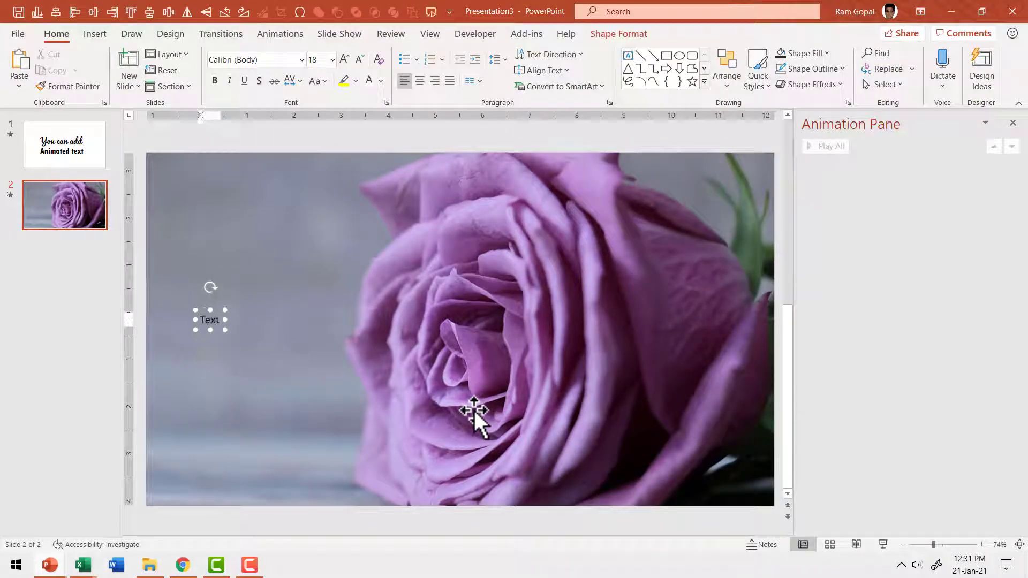
pyautogui.write(' overimage')
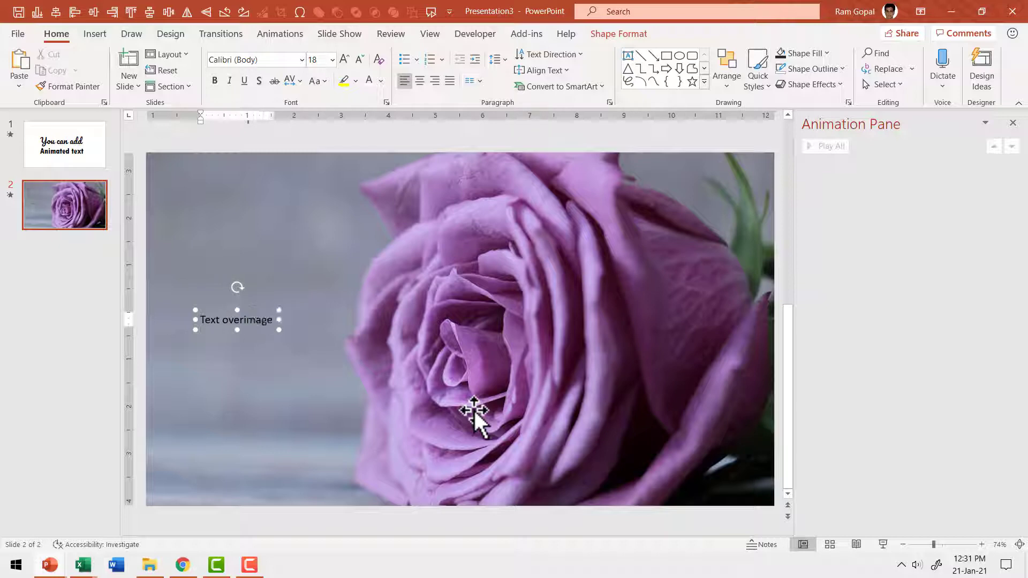
# Step: Make the caption white Tw Cen MT Condensed Extra Bold, size 96, centred on the rose
pyautogui.click(269, 313)
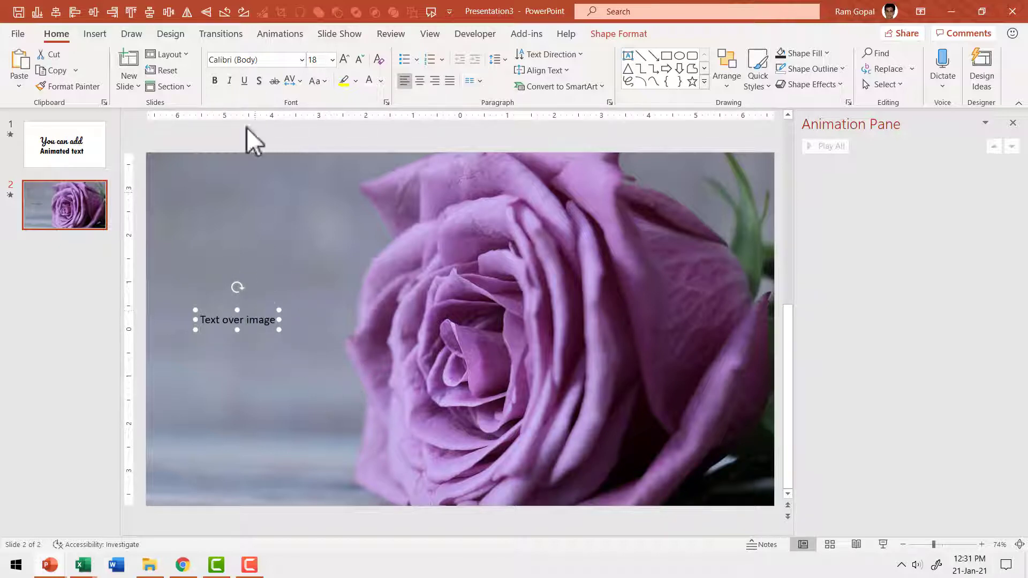
pyautogui.click(301, 59)
pyautogui.click(272, 98)
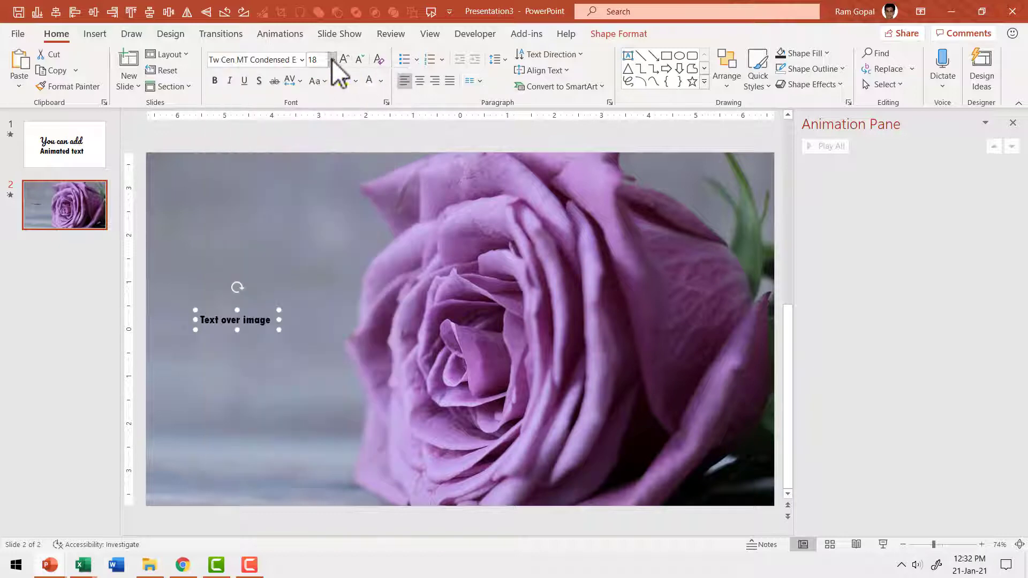
pyautogui.click(332, 59)
pyautogui.click(325, 400)
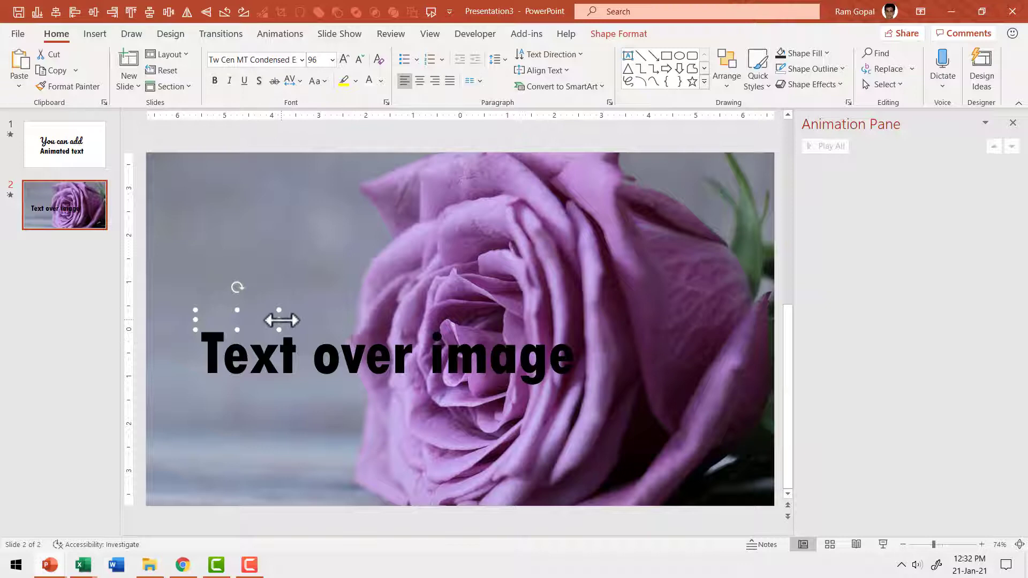
pyautogui.click(381, 80)
pyautogui.click(367, 116)
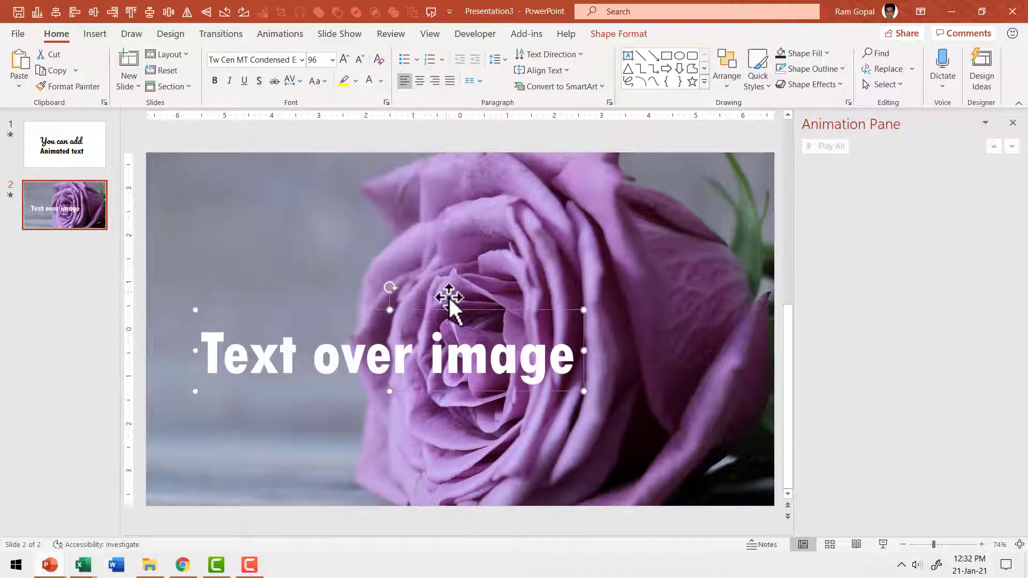
pyautogui.moveTo(453, 311); pyautogui.dragTo(509, 295)
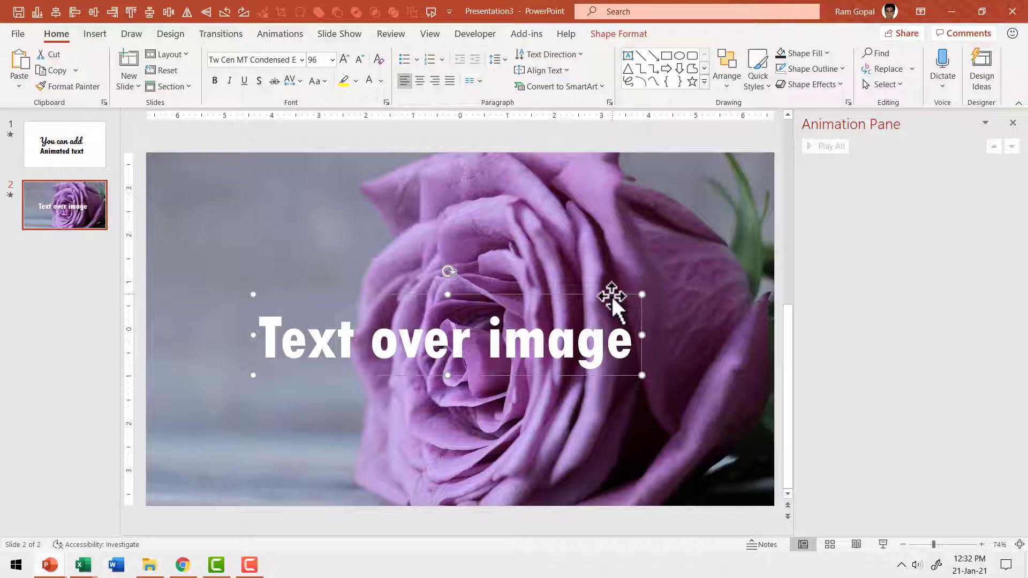
# Step: Apply a Fade entrance to "Text over image" with Start set to With Previous
pyautogui.click(289, 32)
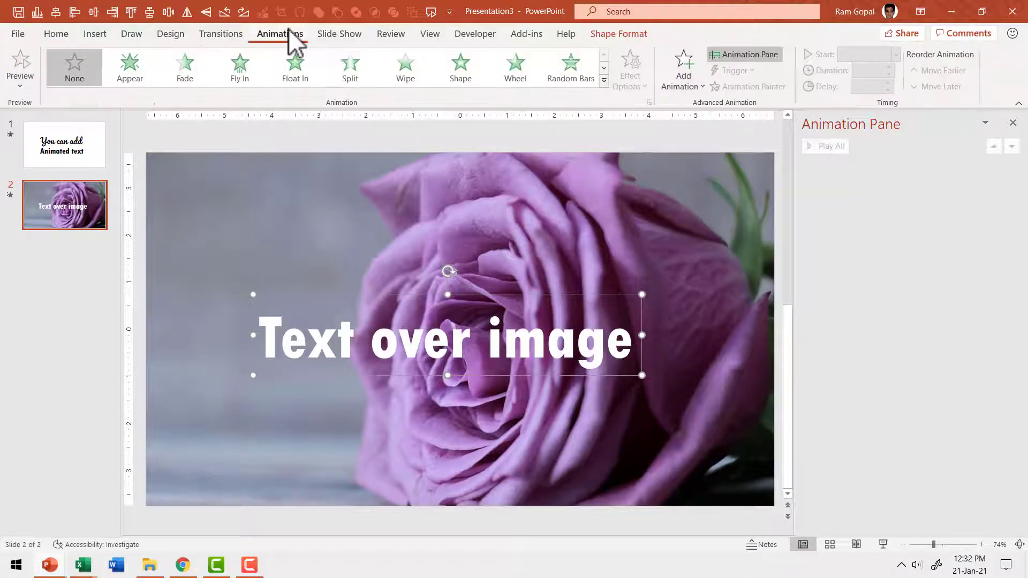
pyautogui.click(192, 85)
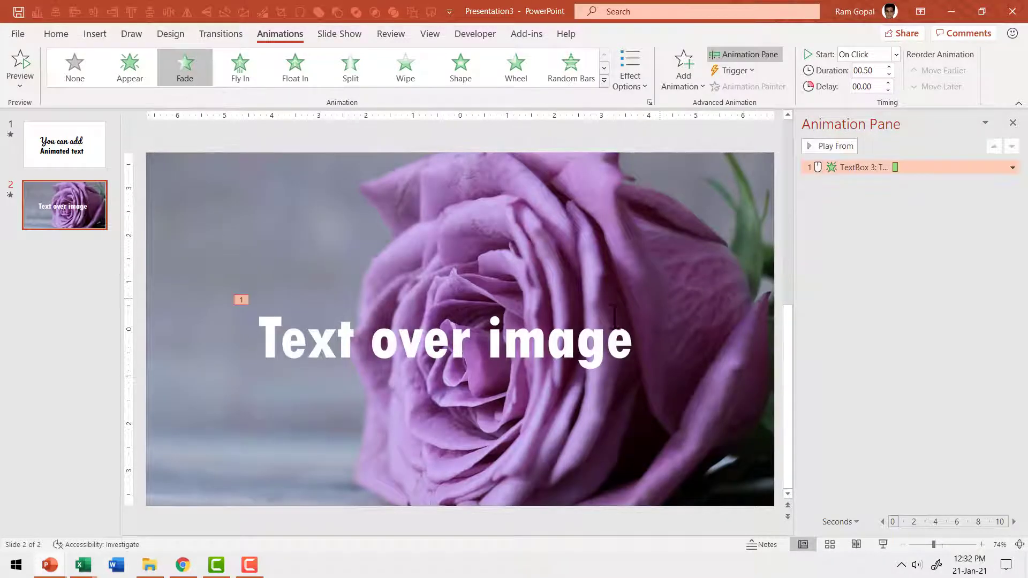
pyautogui.click(884, 56)
pyautogui.click(870, 88)
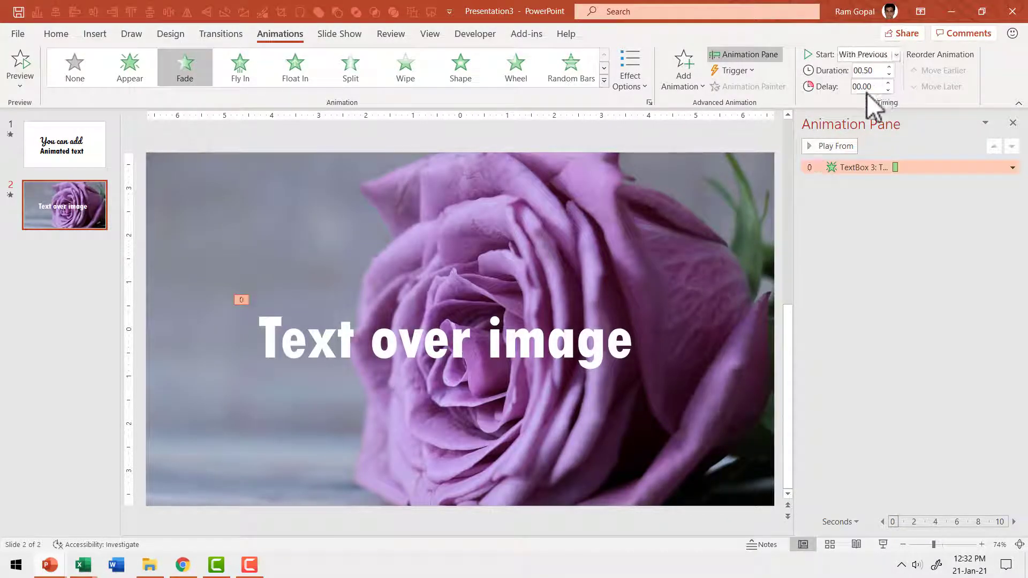
pyautogui.click(89, 246)
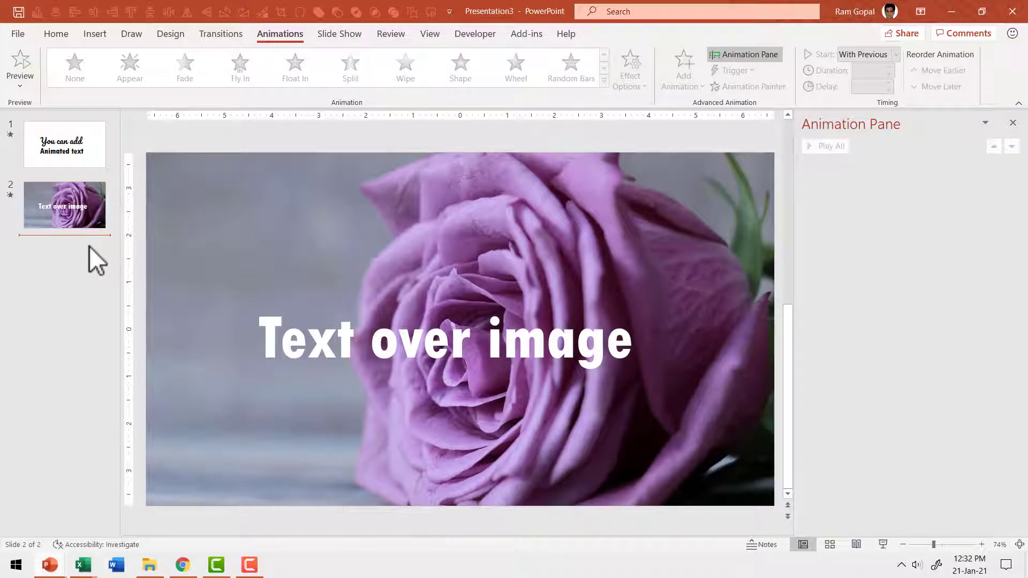
# Step: Add blank slide 3 and insert the Waterfall - 37088 video from this device
pyautogui.rightClick(91, 250)
pyautogui.click(135, 303)
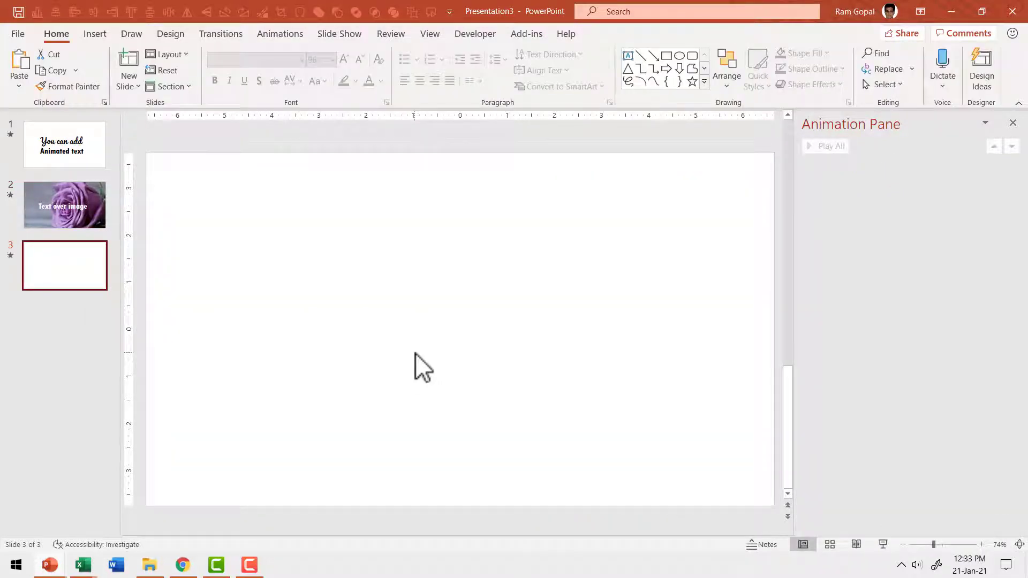
pyautogui.click(104, 37)
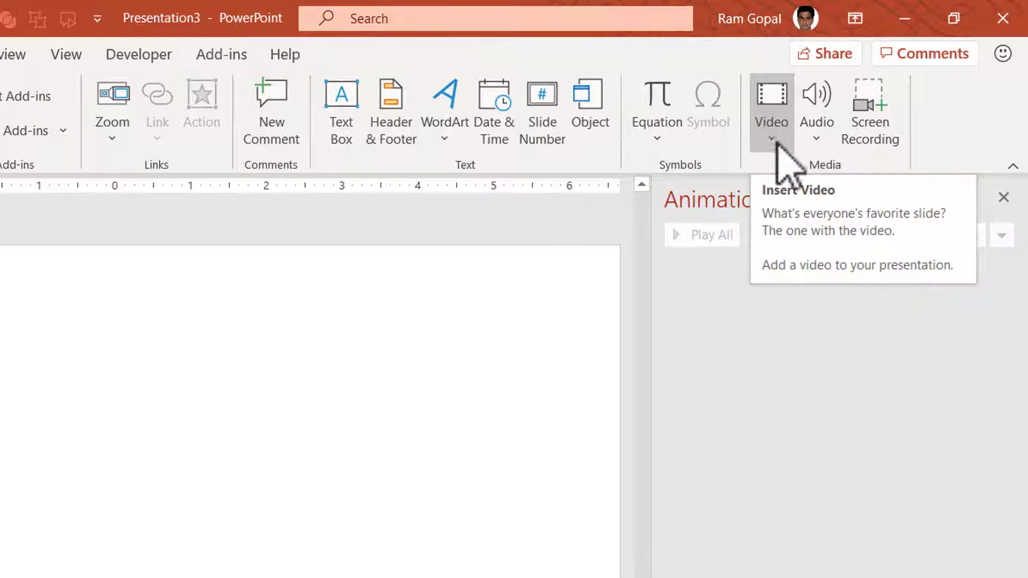
pyautogui.click(772, 138)
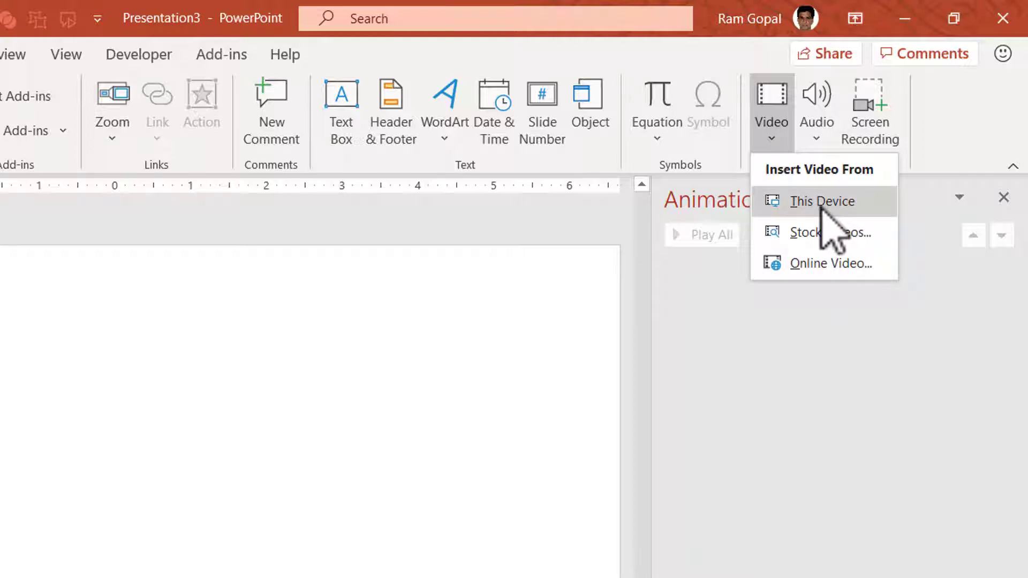
pyautogui.click(821, 202)
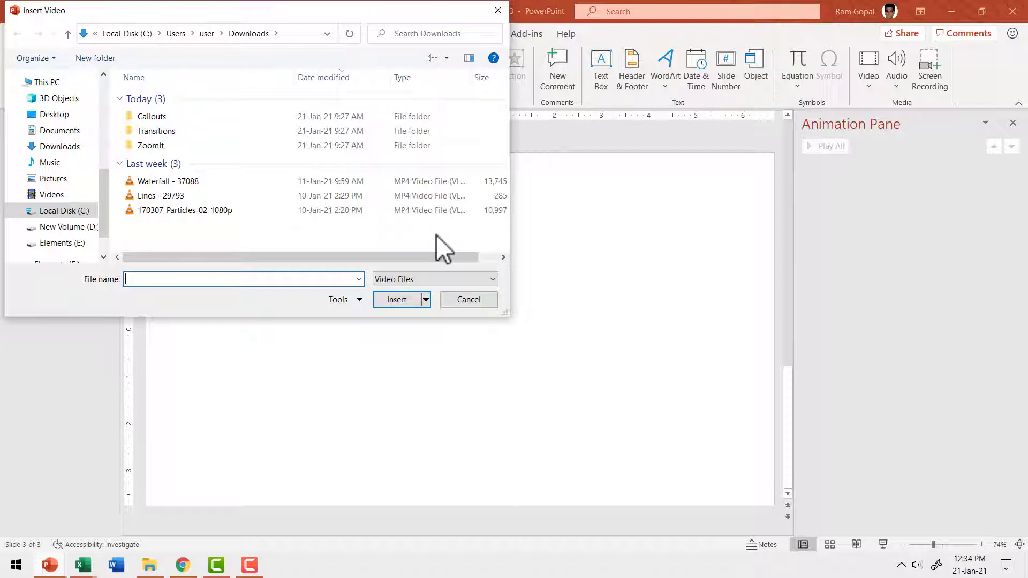
pyautogui.click(152, 184)
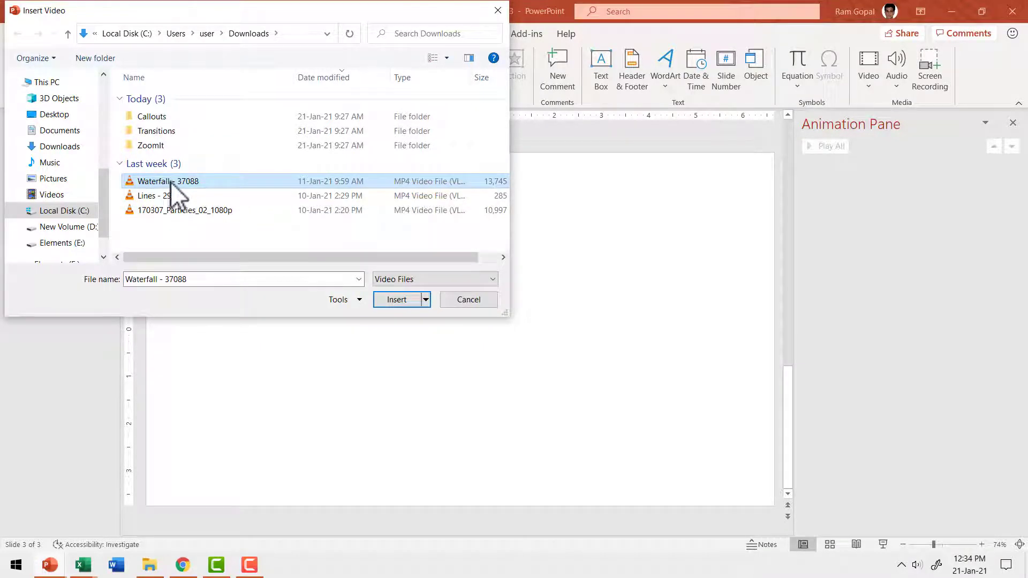
pyautogui.click(396, 300)
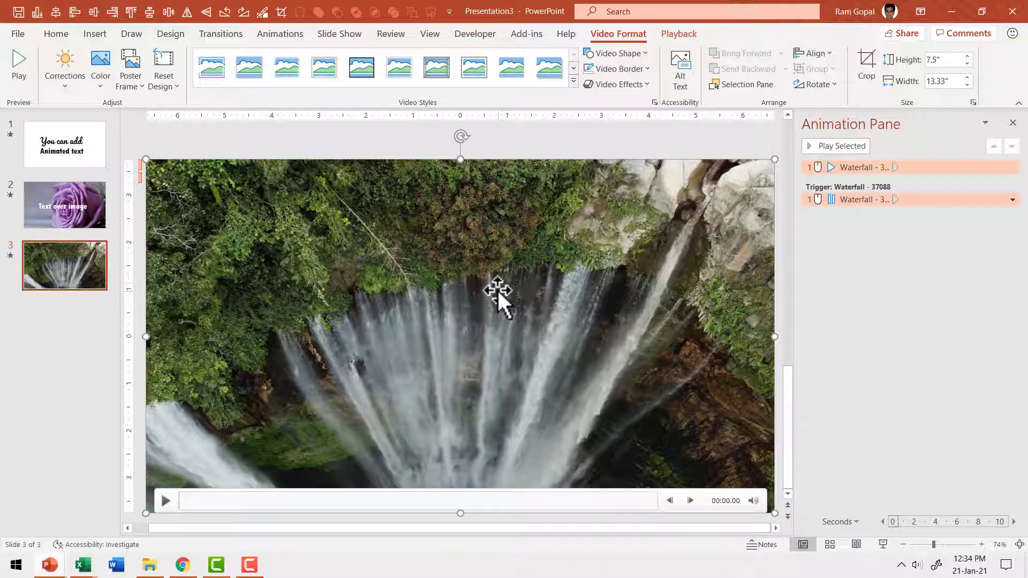
# Step: Set the waterfall video's playback Start to Automatically
pyautogui.click(678, 33)
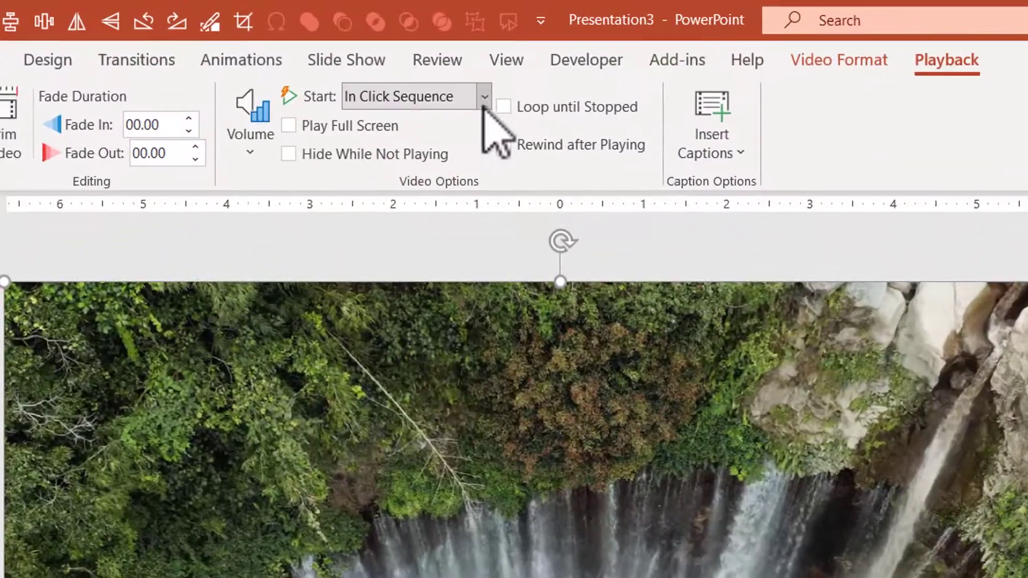
pyautogui.click(484, 98)
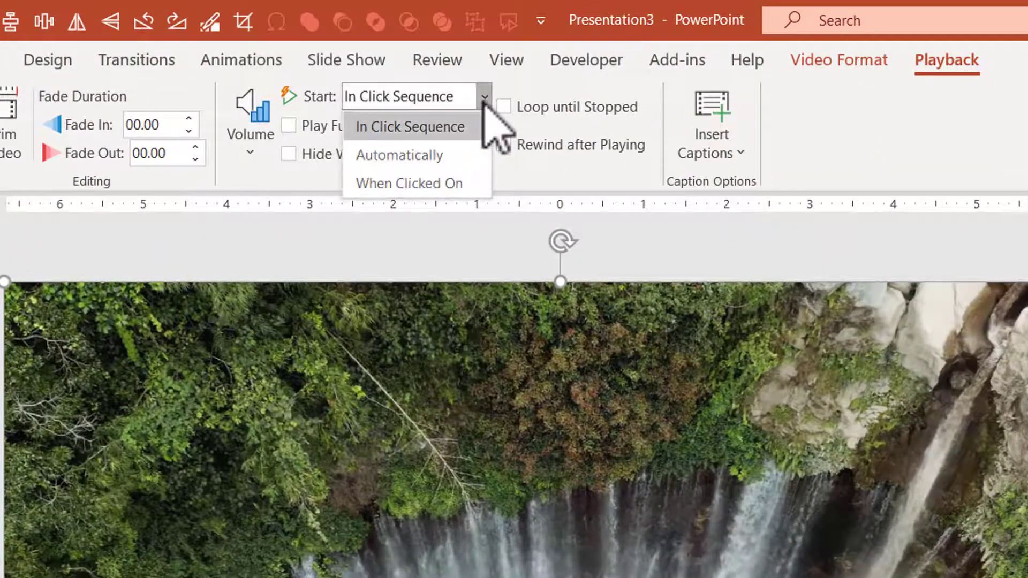
pyautogui.click(436, 163)
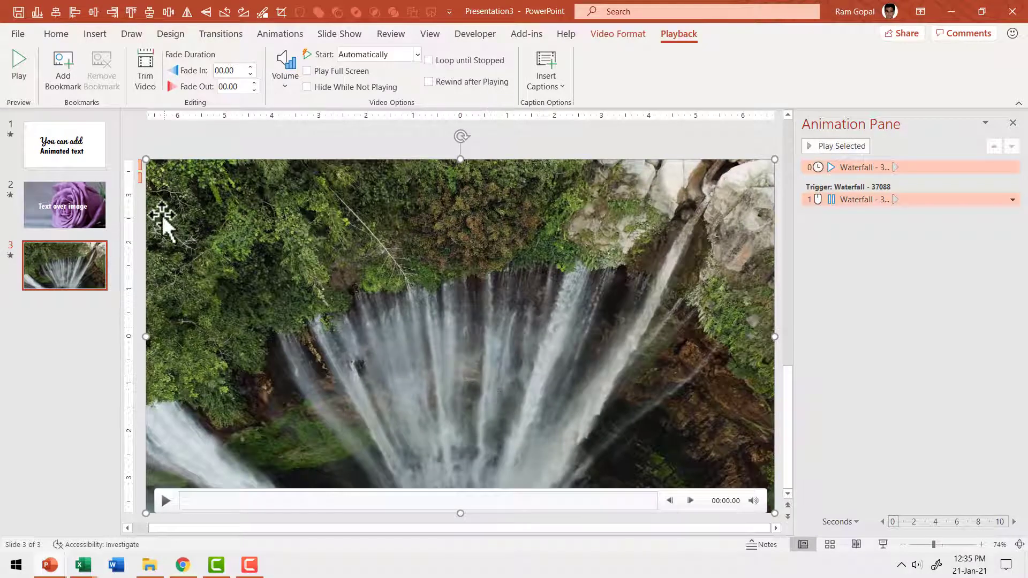
# Step: Copy slide 2's 'Text over image' caption and paste it onto the waterfall slide 3
pyautogui.press('Escape')
pyautogui.scroll(-1, 429, 351)
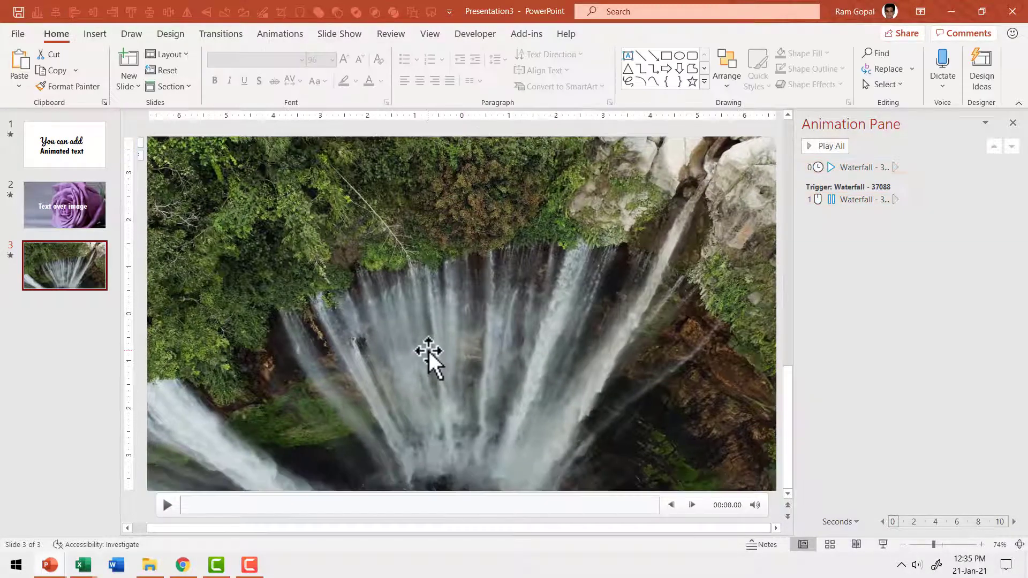
pyautogui.click(87, 213)
pyautogui.click(373, 337)
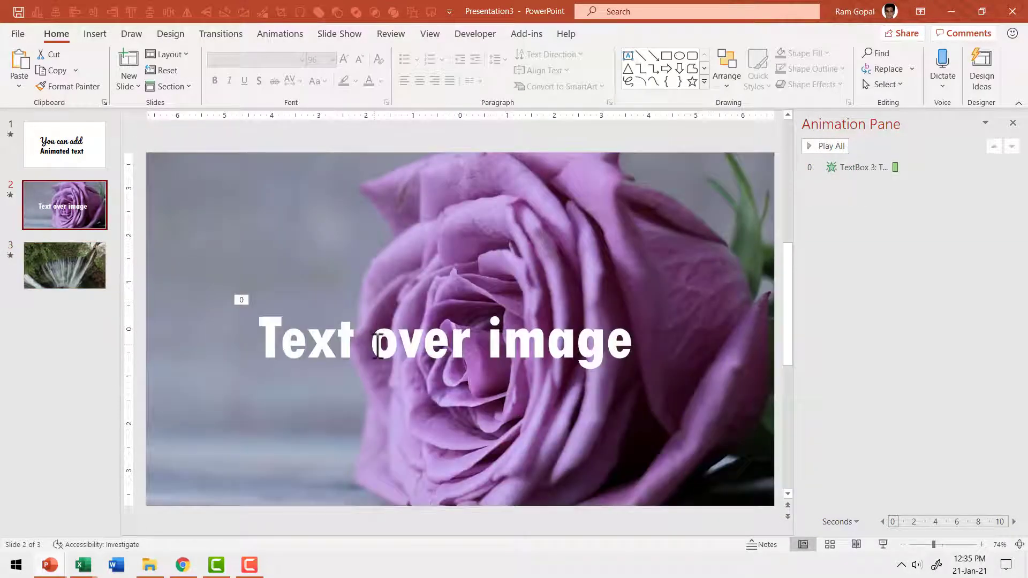
pyautogui.click(561, 294)
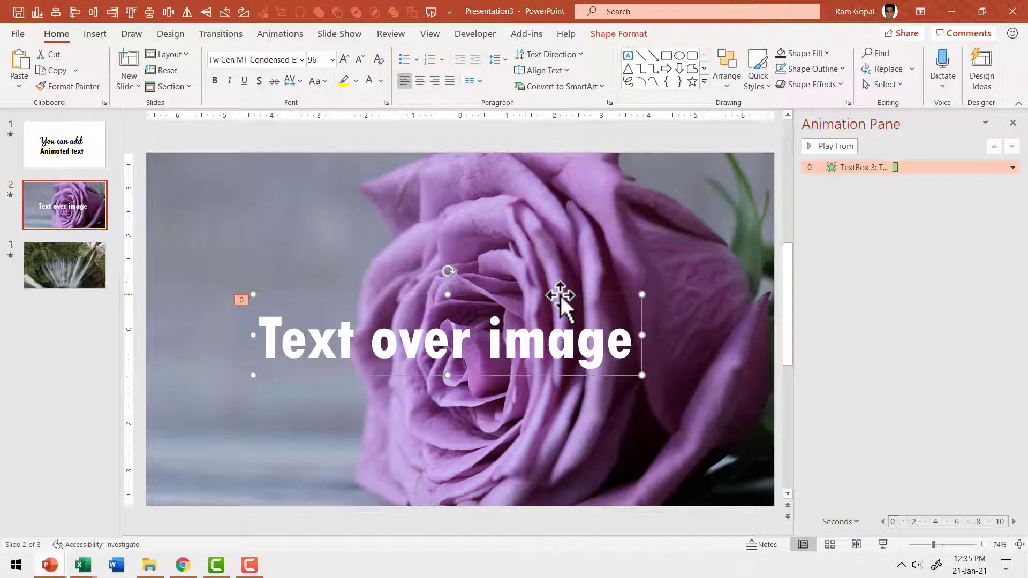
pyautogui.click(94, 281)
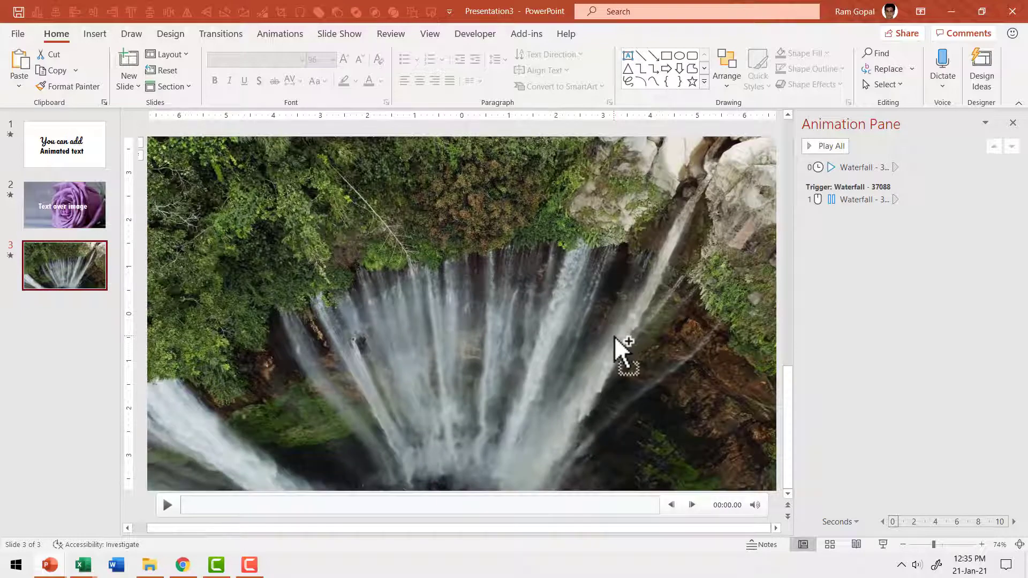
pyautogui.hotkey('ctrl', 'v')
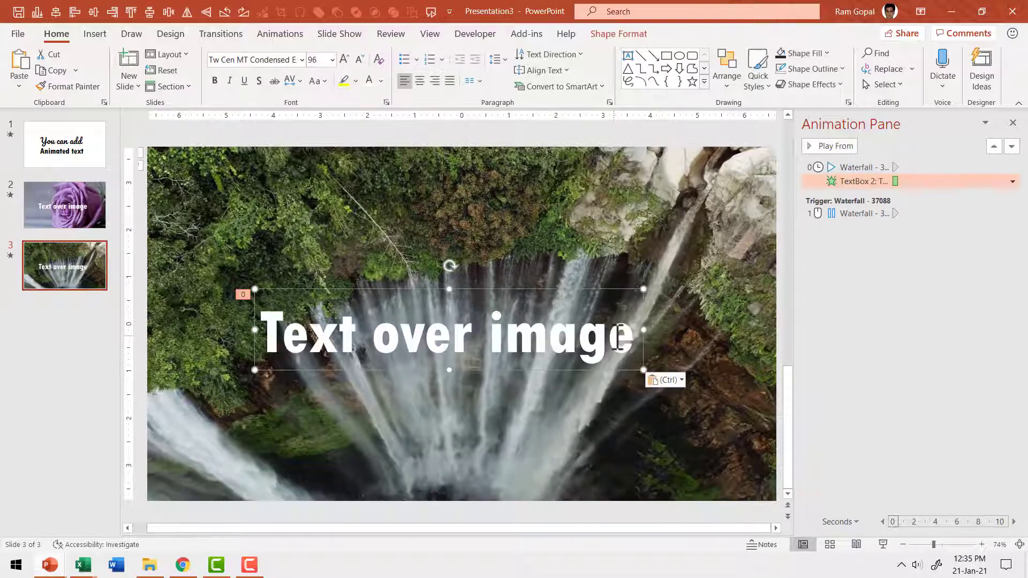
# Step: Change the pasted caption to read 'Text over video' and colour it black
pyautogui.doubleClick(496, 328)
pyautogui.write('video')
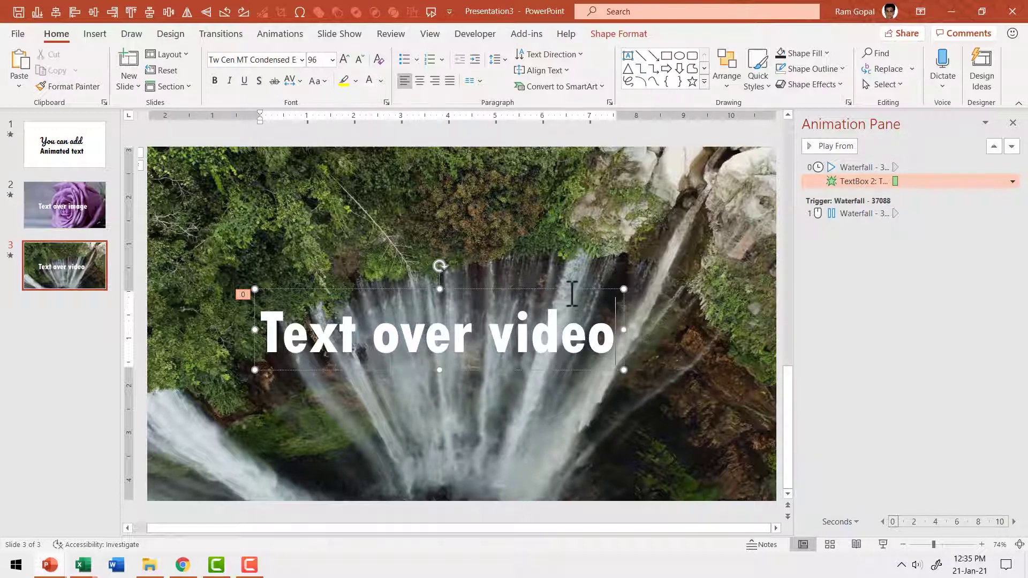
pyautogui.click(573, 290)
pyautogui.click(381, 81)
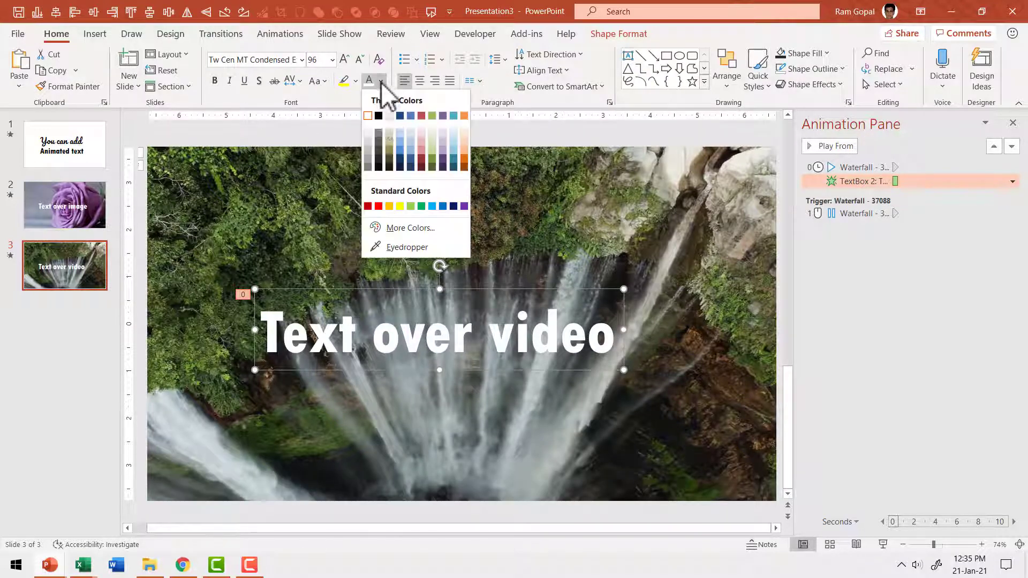
pyautogui.click(378, 116)
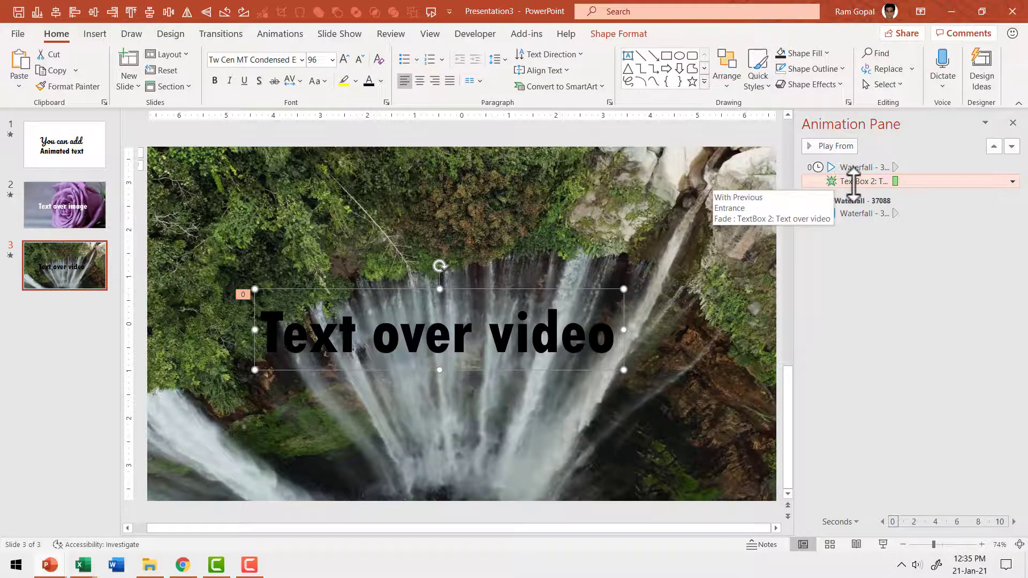
pyautogui.moveTo(670, 391)
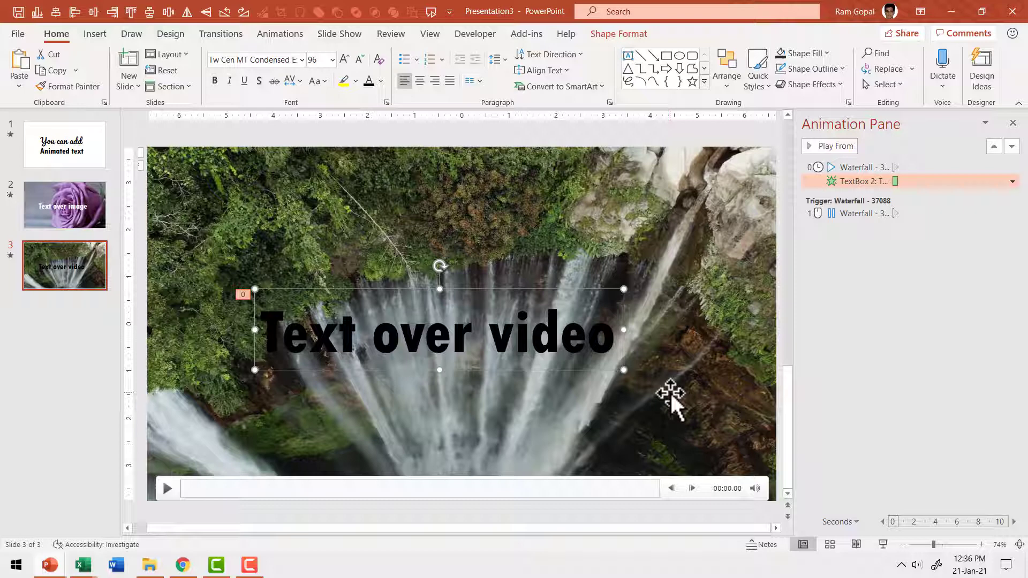
# Step: Turn on After in Advance Slide for slide 1 and set it to 00:02.00
pyautogui.click(96, 156)
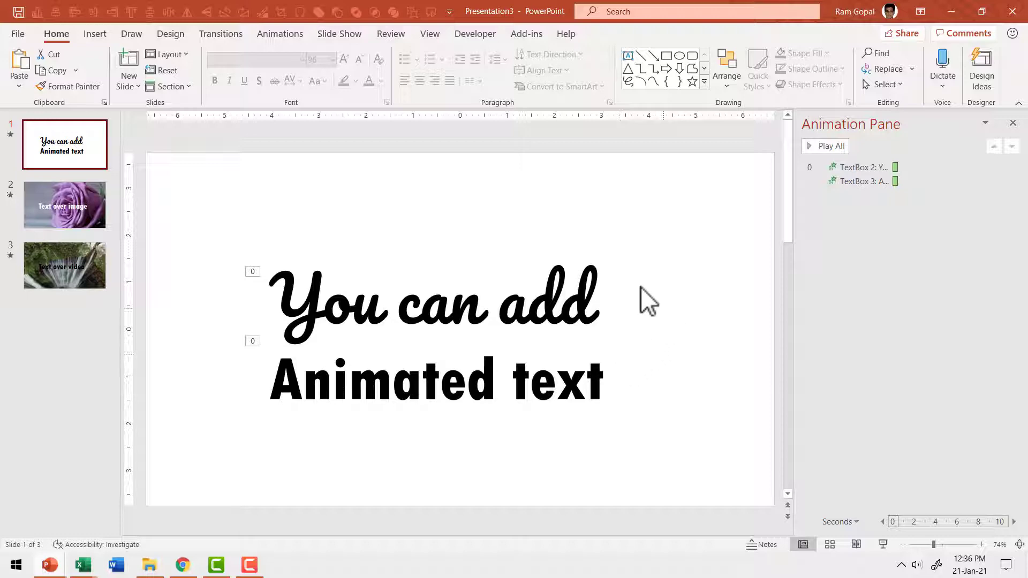
pyautogui.click(220, 34)
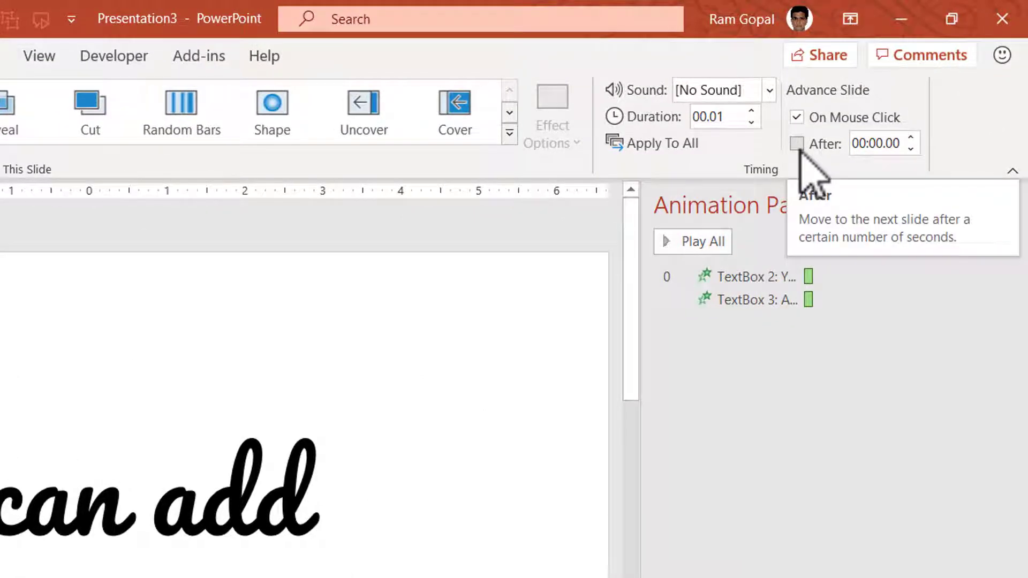
pyautogui.click(797, 144)
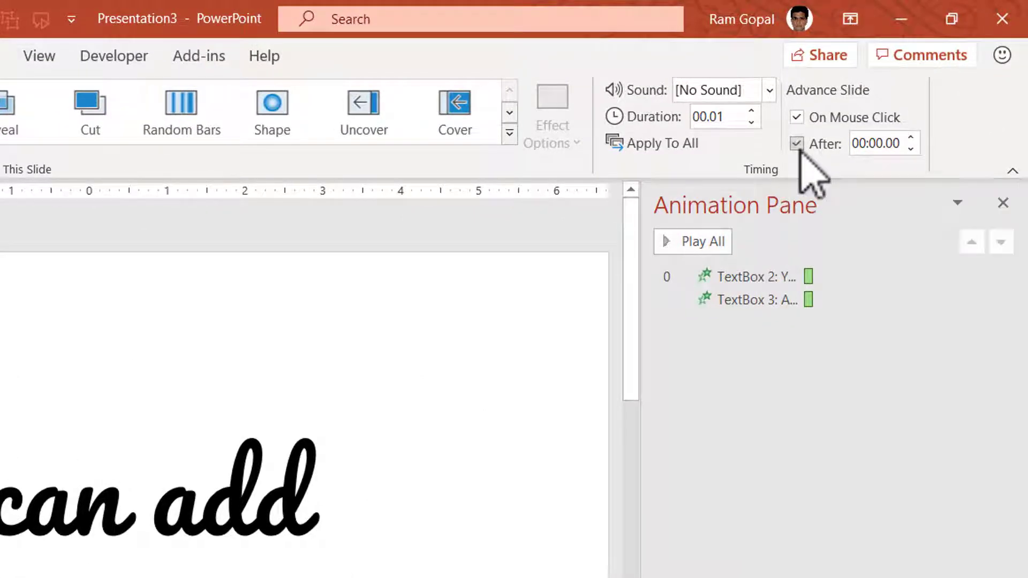
pyautogui.click(910, 138)
pyautogui.click(910, 138)
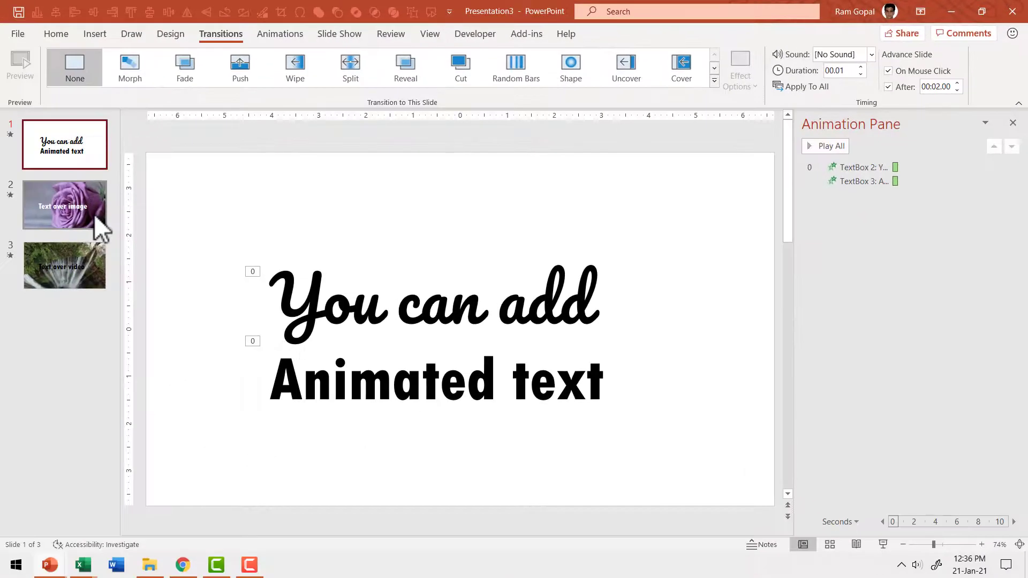
pyautogui.click(95, 214)
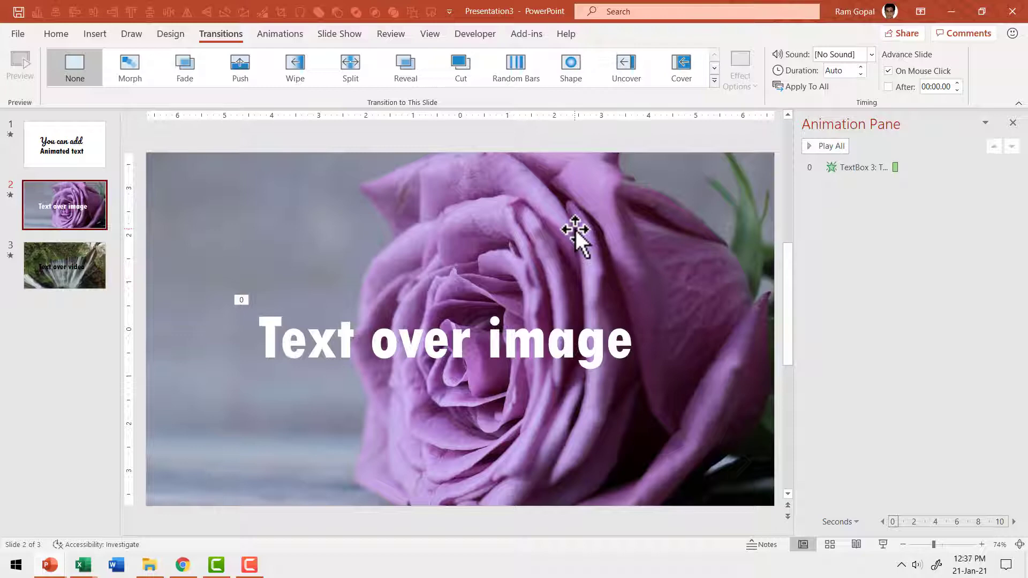
# Step: Apply the Page Curl transition to slide 2 from the full transitions gallery
pyautogui.click(713, 80)
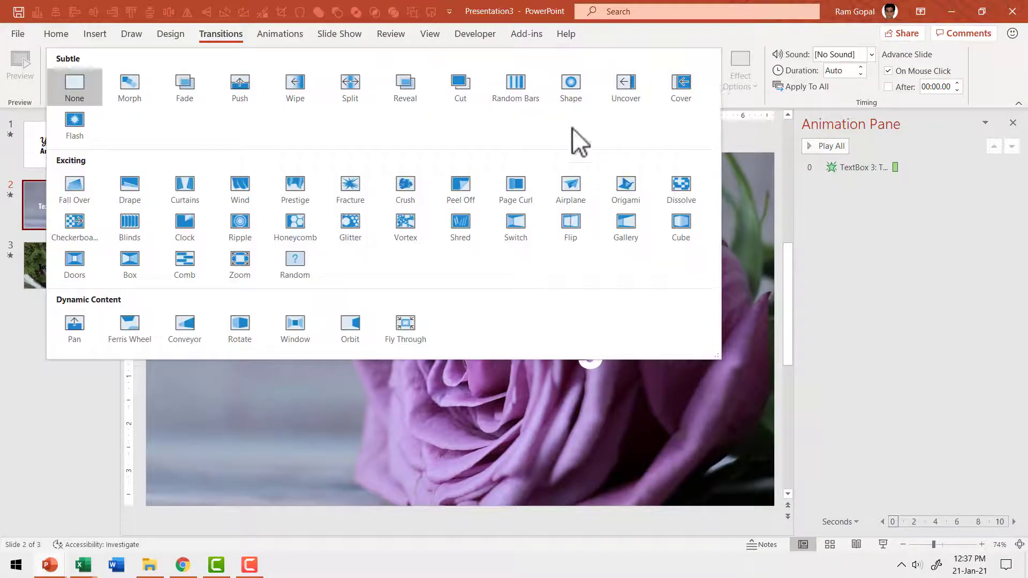
pyautogui.click(509, 192)
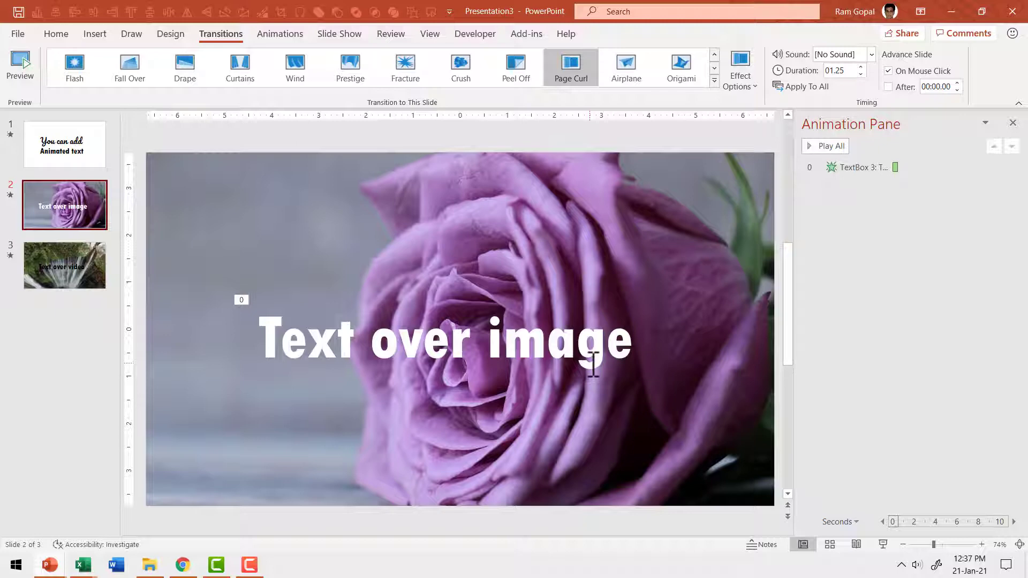
# Step: Apply the Switch transition to the waterfall slide 3
pyautogui.click(100, 278)
pyautogui.moveTo(575, 291)
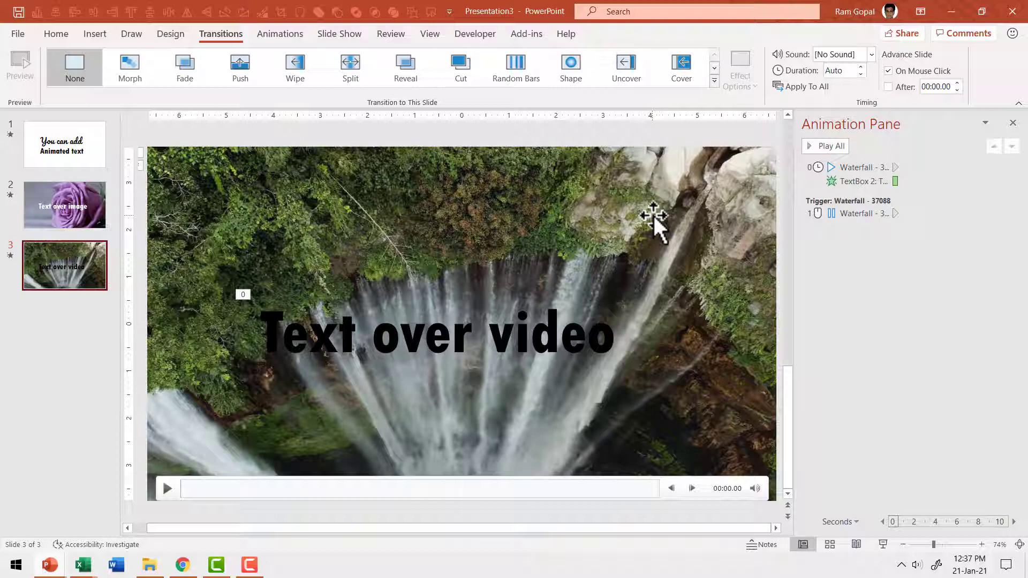
pyautogui.click(715, 80)
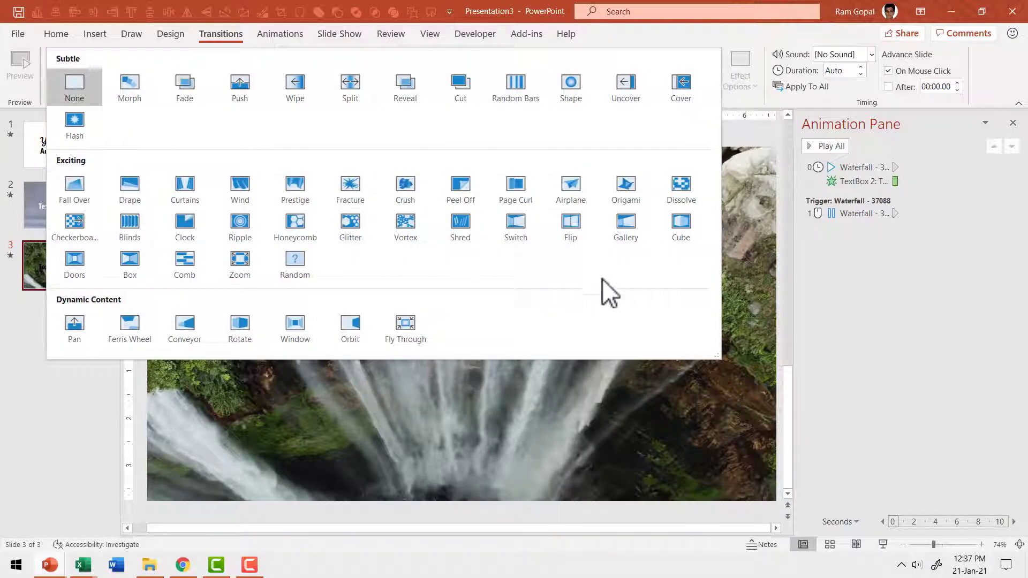
pyautogui.click(522, 228)
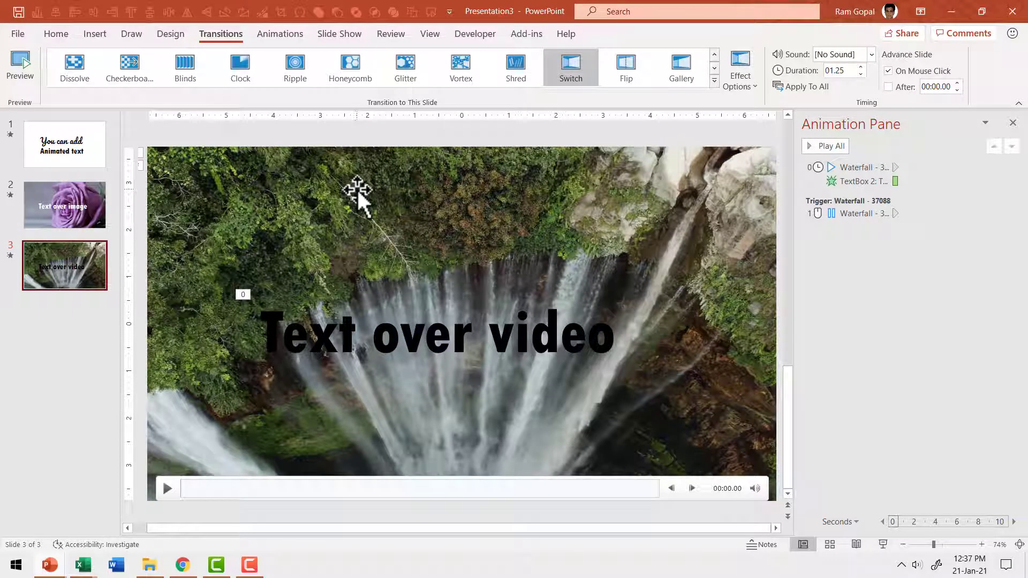
# Step: Set slide 2 to advance automatically after 00:03.00
pyautogui.click(90, 171)
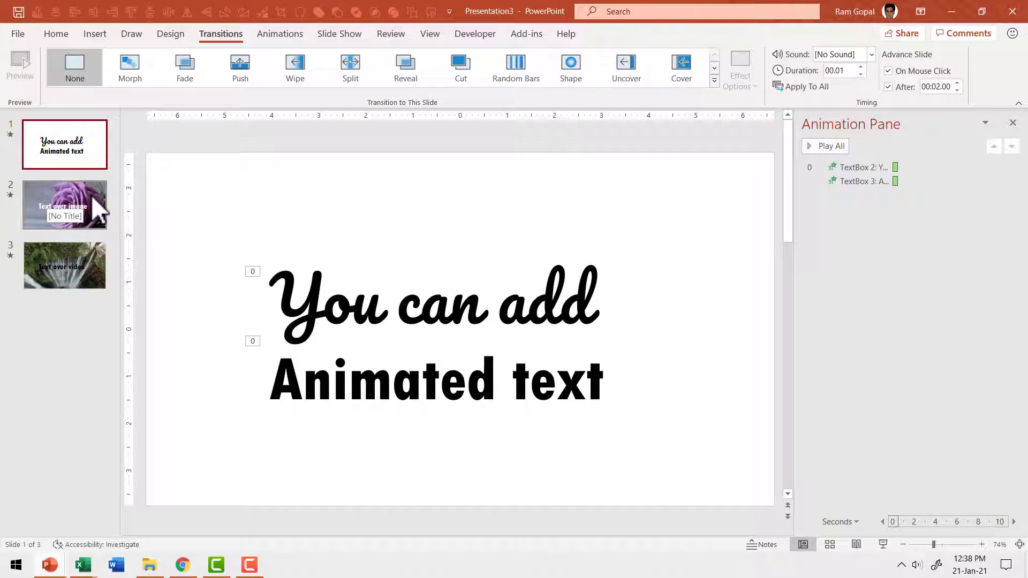
pyautogui.click(98, 209)
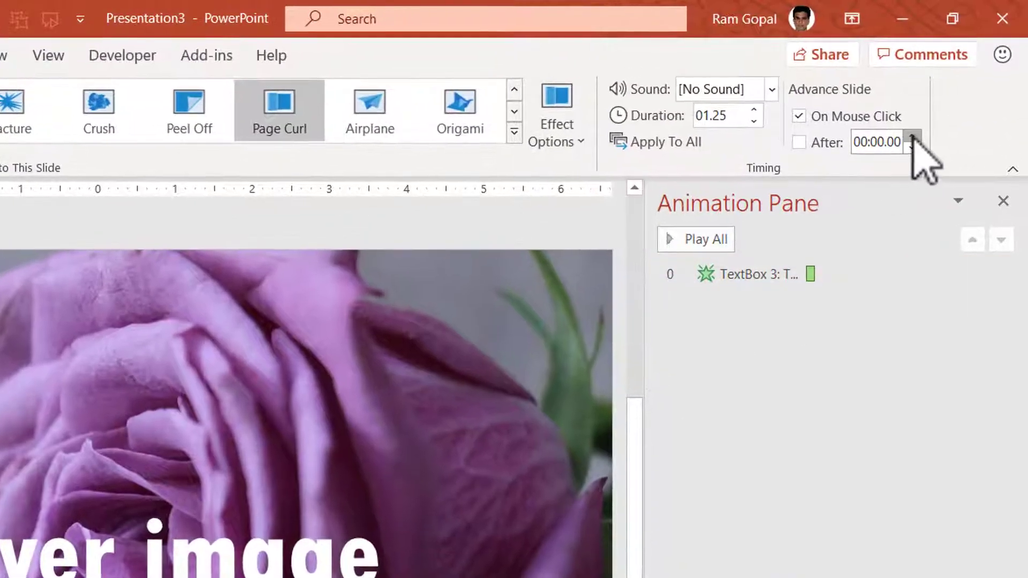
pyautogui.click(912, 136)
pyautogui.click(913, 136)
pyautogui.click(912, 136)
# Step: Set the waterfall slide 3 to advance automatically after 00:05.00
pyautogui.press('pagedown')
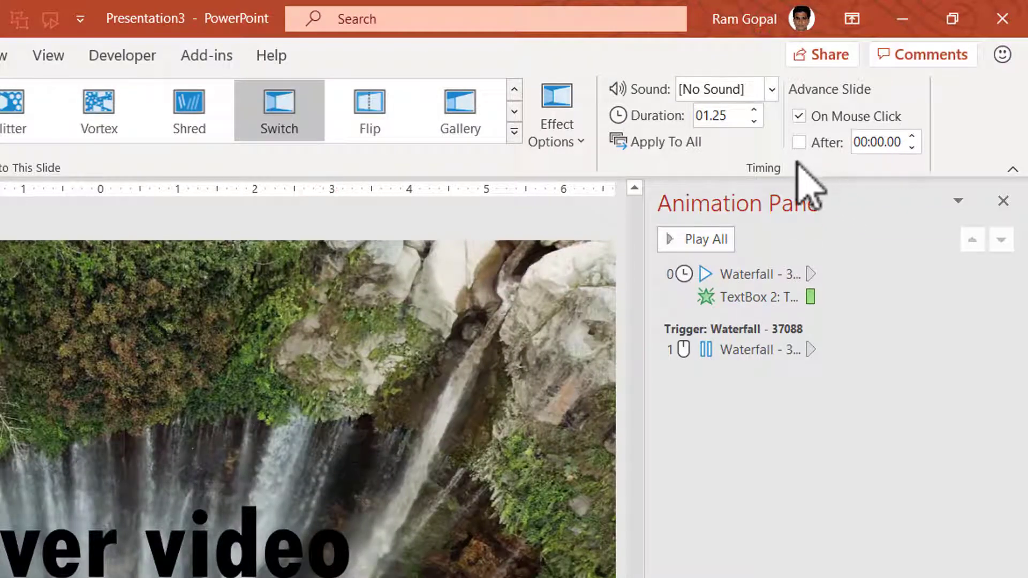
pyautogui.click(798, 142)
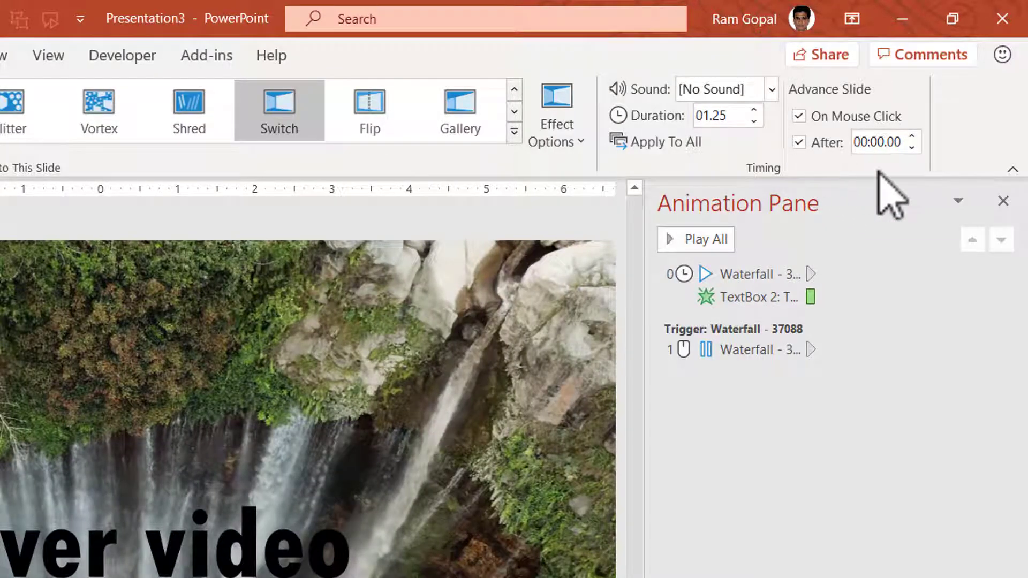
pyautogui.click(913, 136)
pyautogui.click(913, 136)
pyautogui.click(913, 136)
pyautogui.click(913, 136)
pyautogui.click(913, 136)
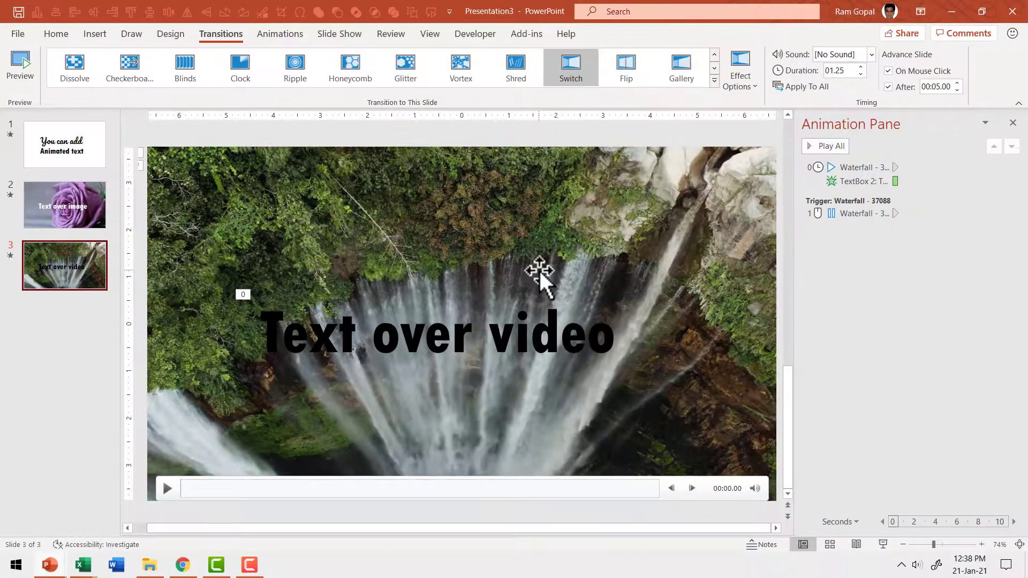
# Step: Insert the 'Down The Hill' music file from the Music folder onto slide 1
pyautogui.click(60, 160)
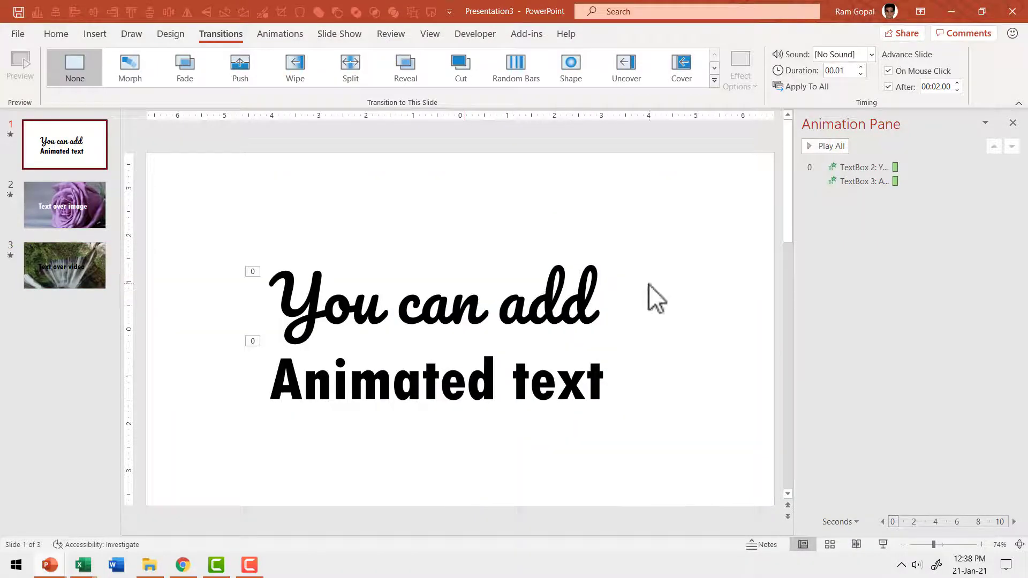
pyautogui.click(97, 38)
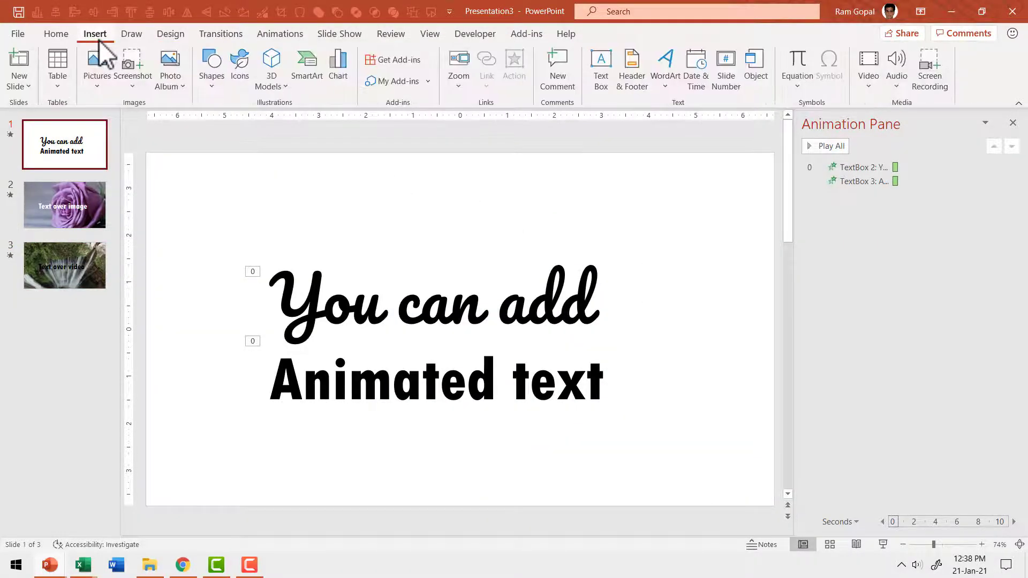
pyautogui.click(901, 90)
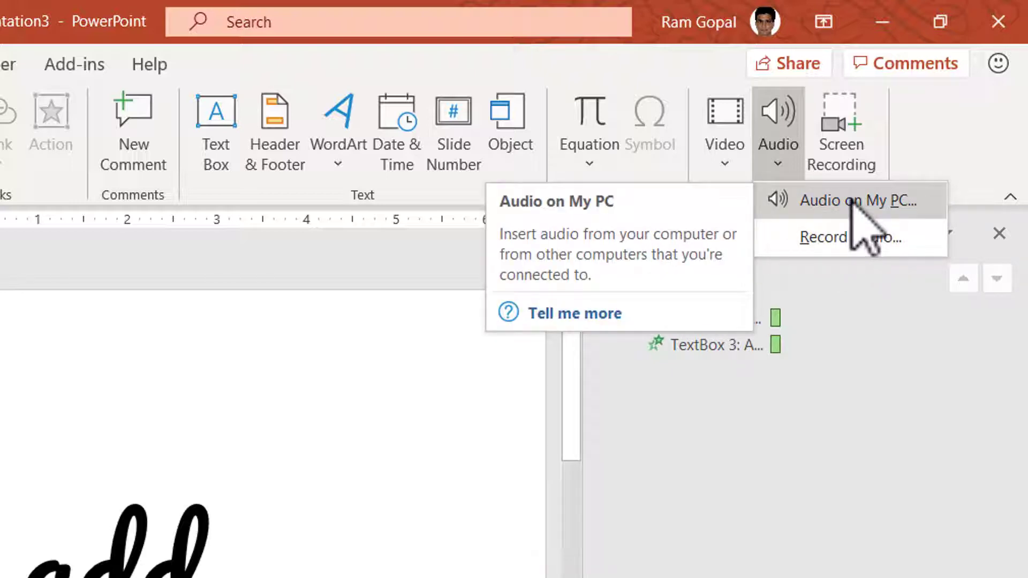
pyautogui.click(852, 202)
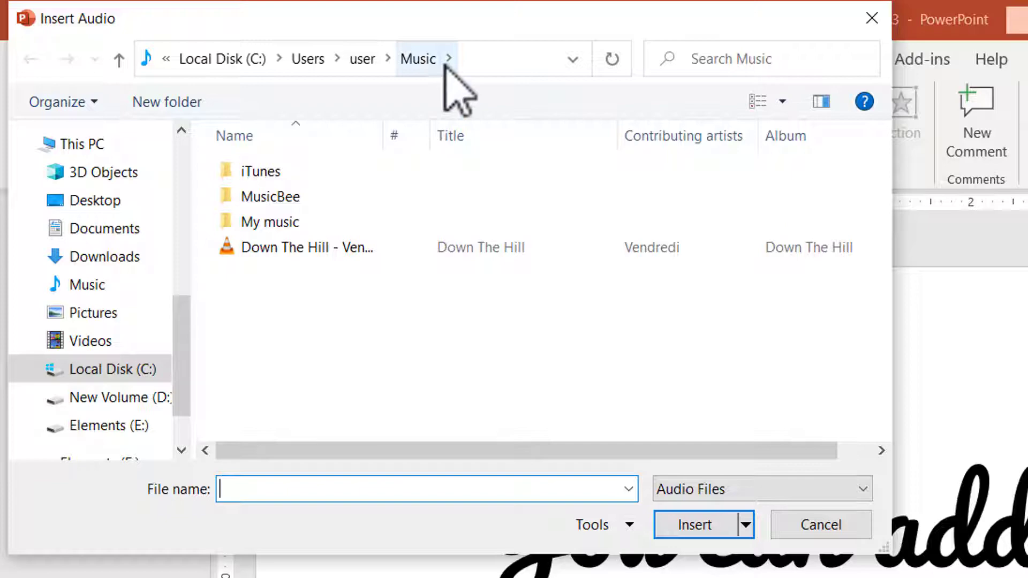
pyautogui.click(322, 247)
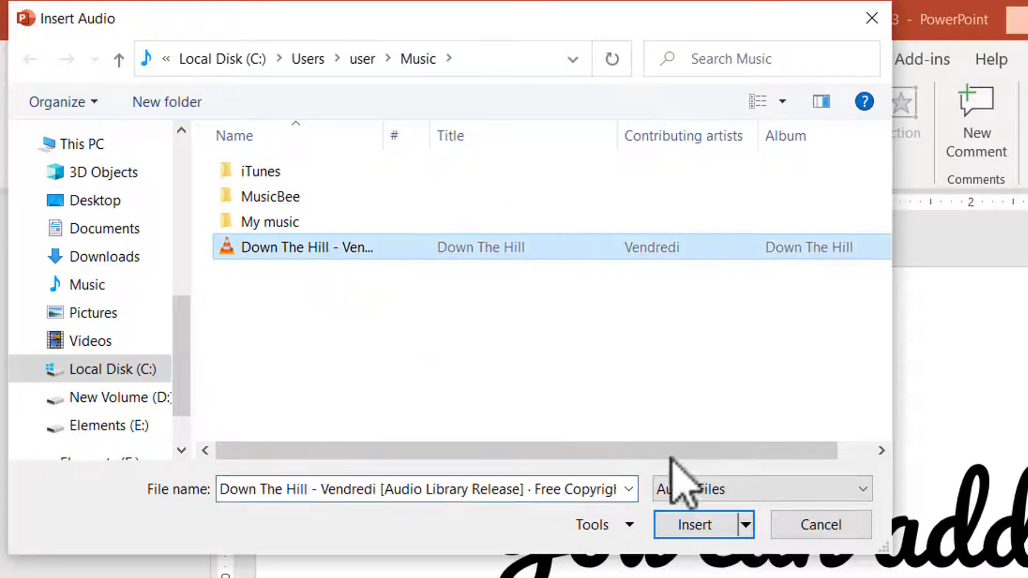
pyautogui.click(694, 524)
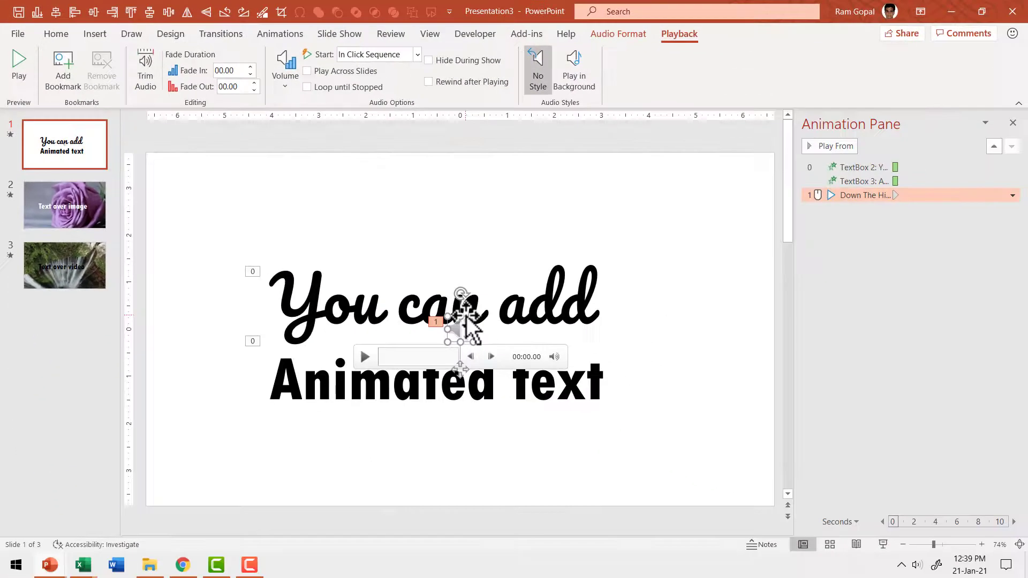
# Step: Move the audio icon below 'Animated text' and set it to Play in Background
pyautogui.moveTo(781, 552); pyautogui.dragTo(761, 577)
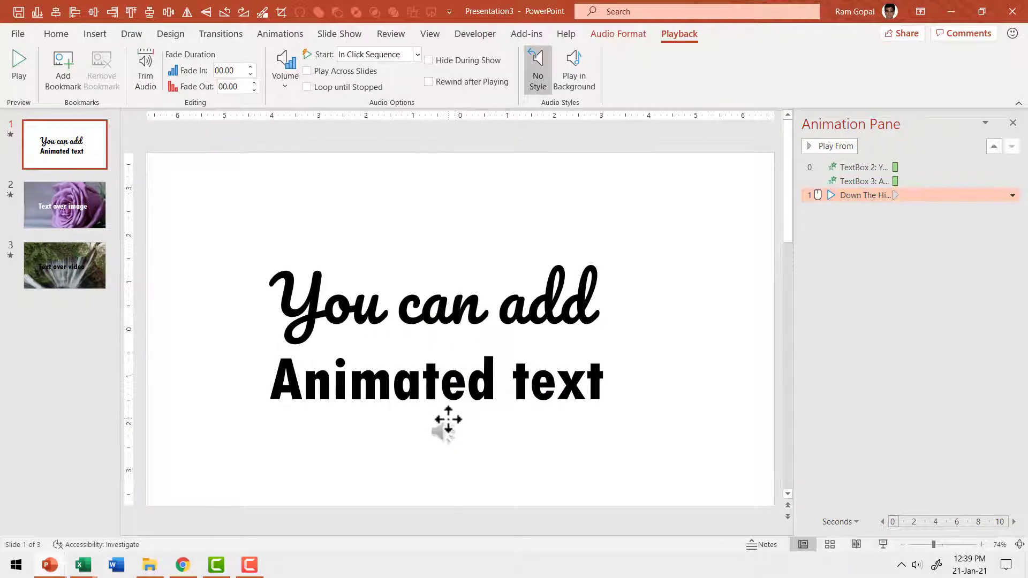
pyautogui.moveTo(448, 420); pyautogui.dragTo(452, 426)
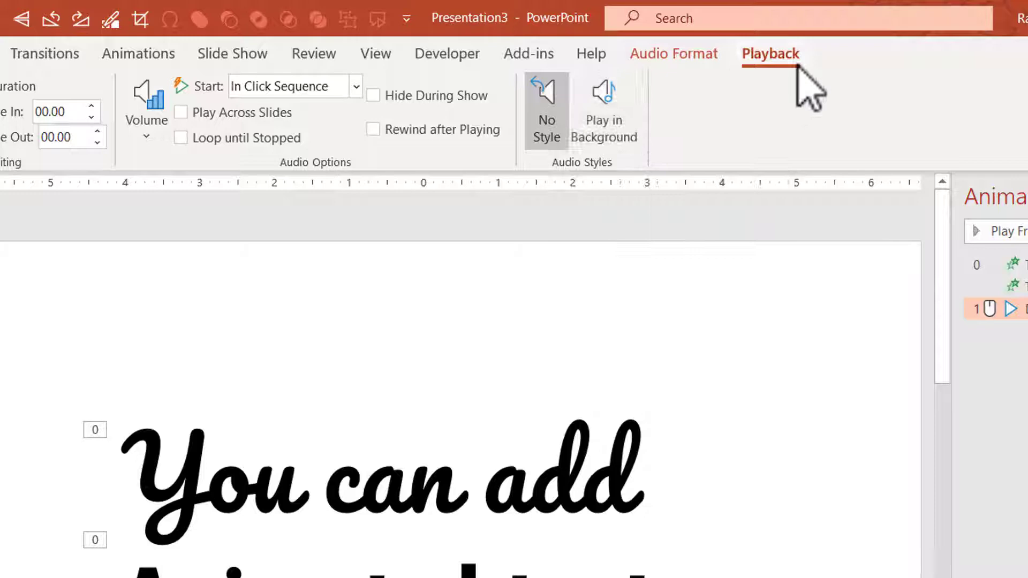
pyautogui.click(624, 122)
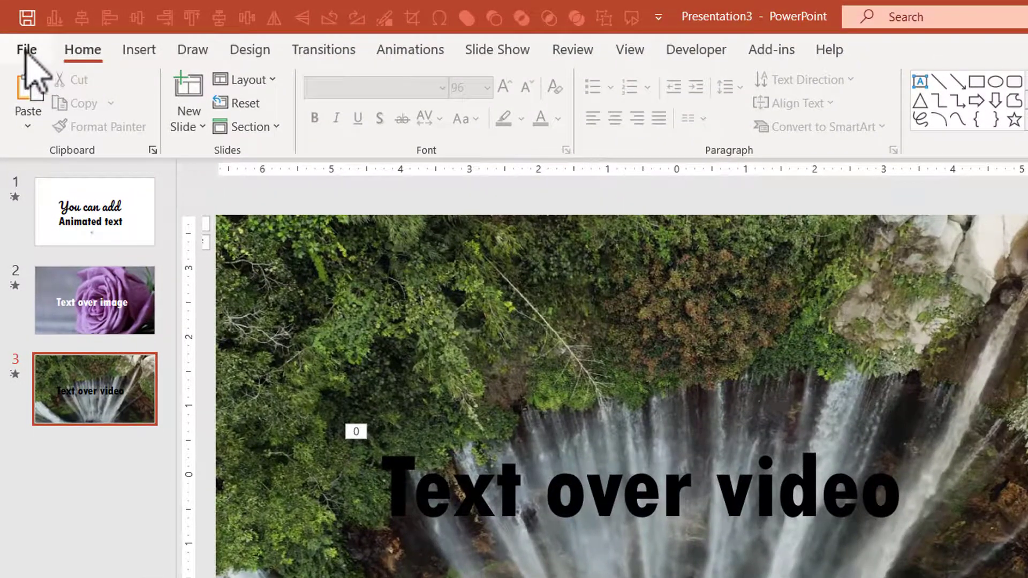
# Step: Start a Create a Video export at Full HD (1080p) quality
pyautogui.click(26, 50)
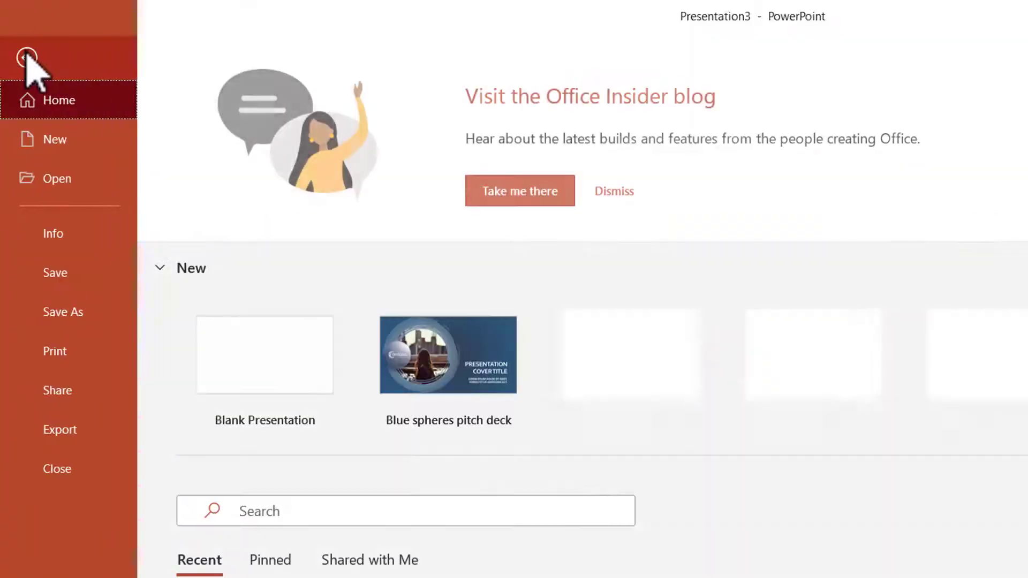
pyautogui.click(59, 430)
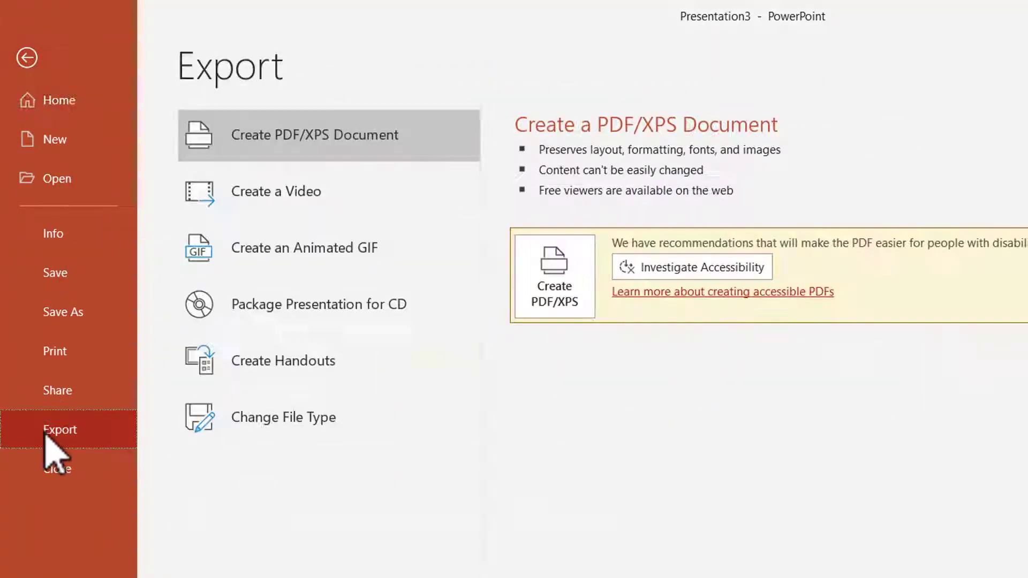
pyautogui.click(295, 199)
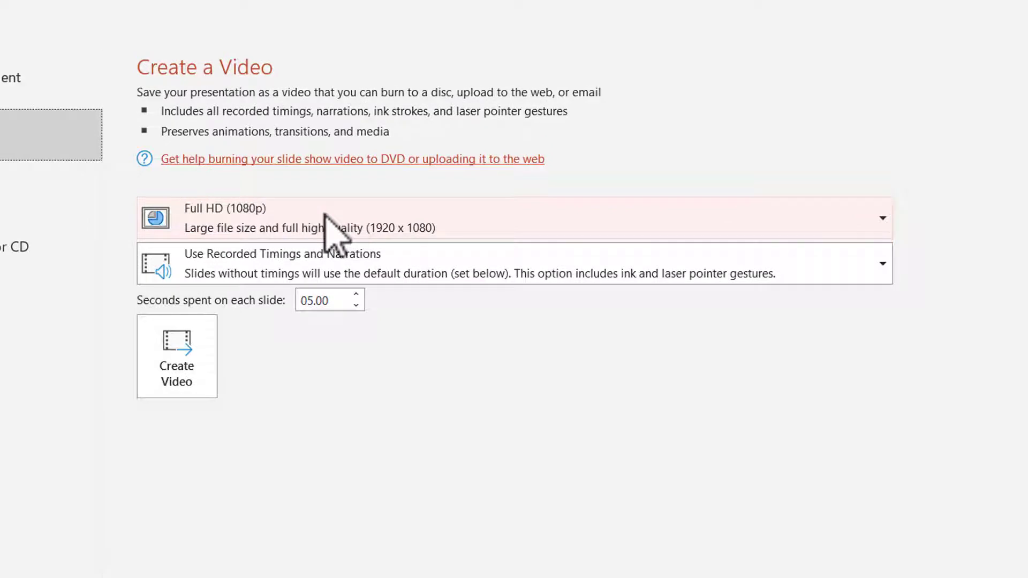
pyautogui.click(330, 234)
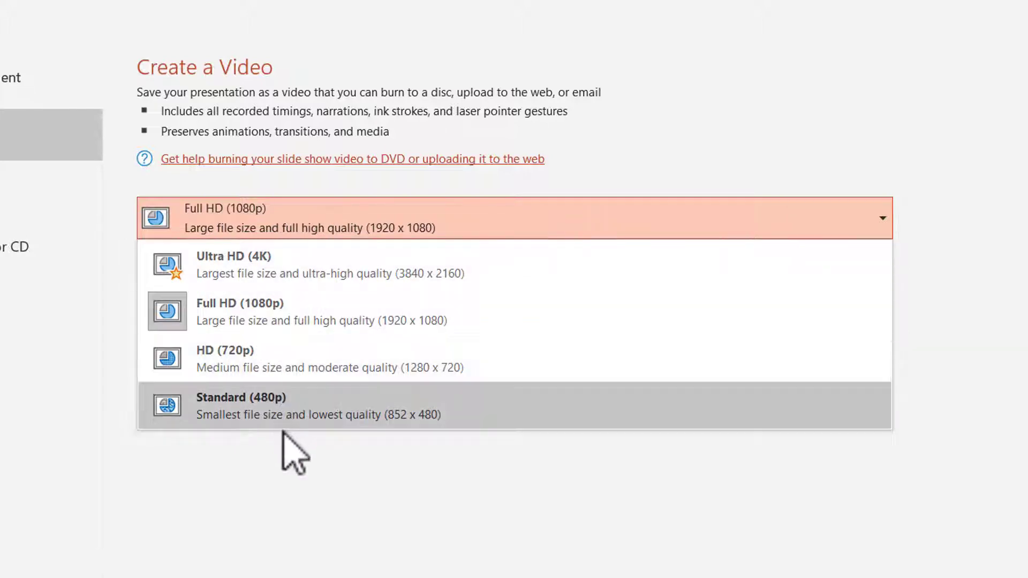
pyautogui.click(341, 322)
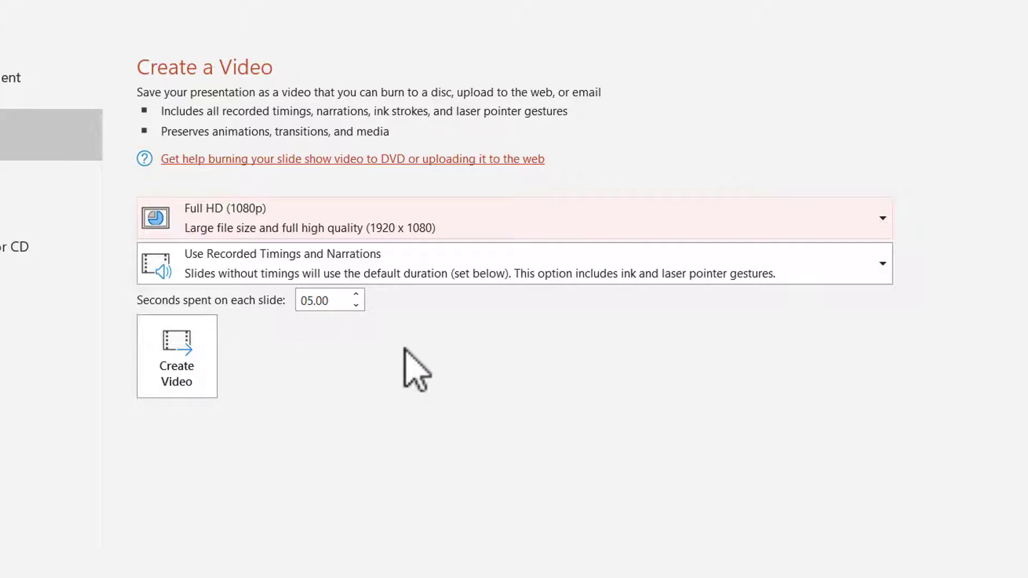
pyautogui.click(187, 370)
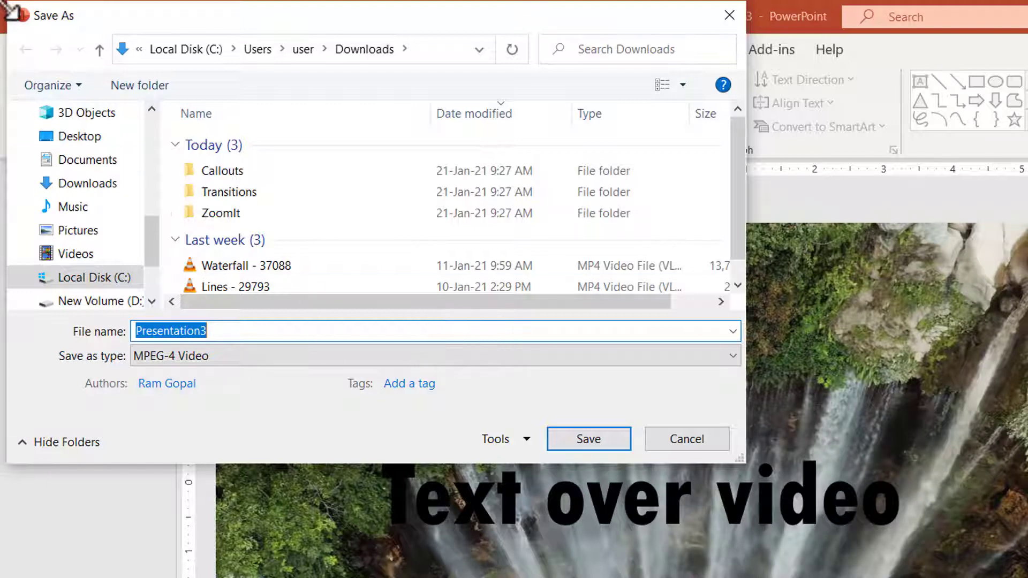
# Step: Save the video to the Desktop as 'Sample 1' and wait for the export to finish
pyautogui.click(71, 136)
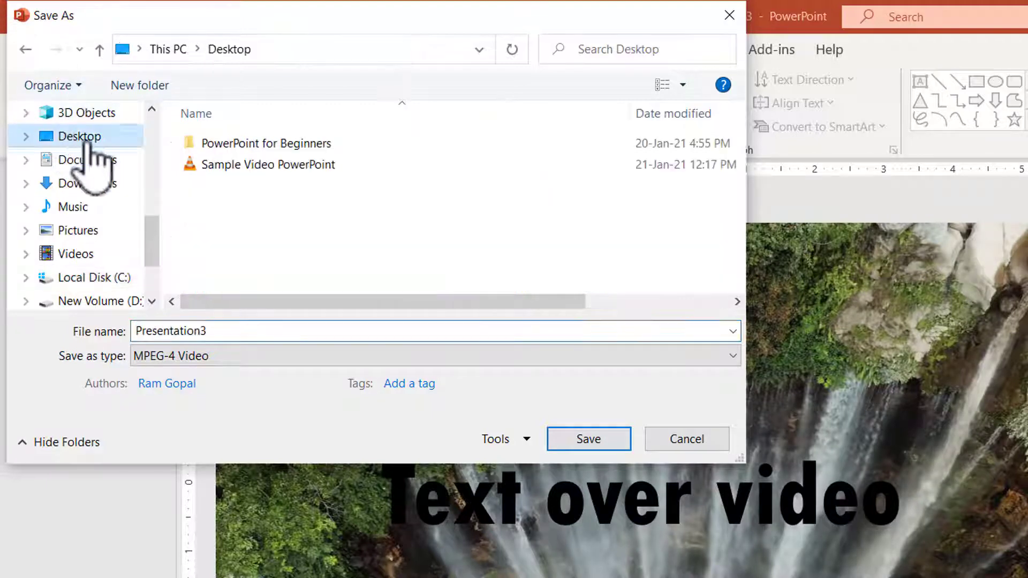
pyautogui.doubleClick(249, 331)
pyautogui.write('Sample')
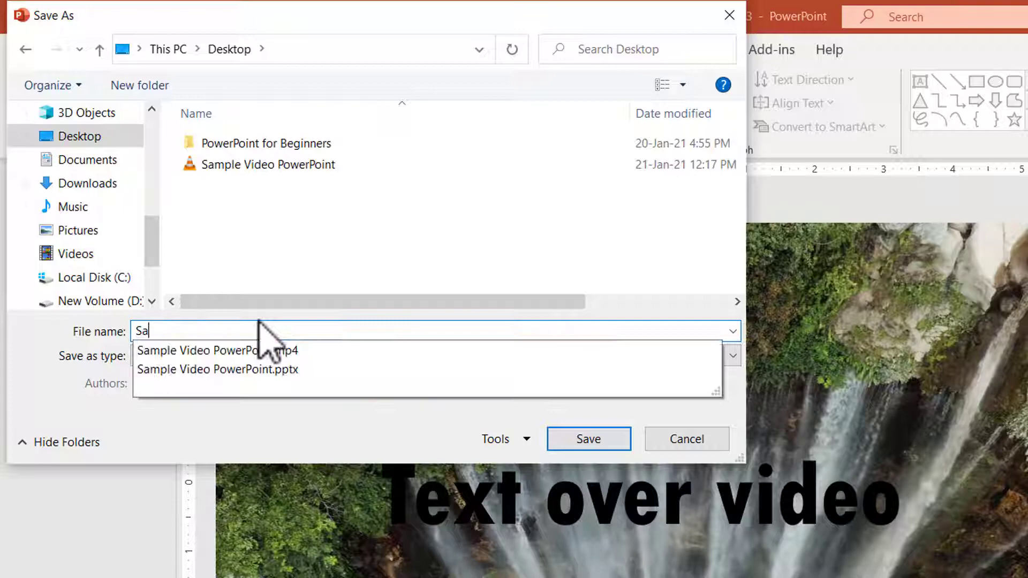
pyautogui.press('BackSpace')
pyautogui.press('BackSpace')
pyautogui.write('le 1')
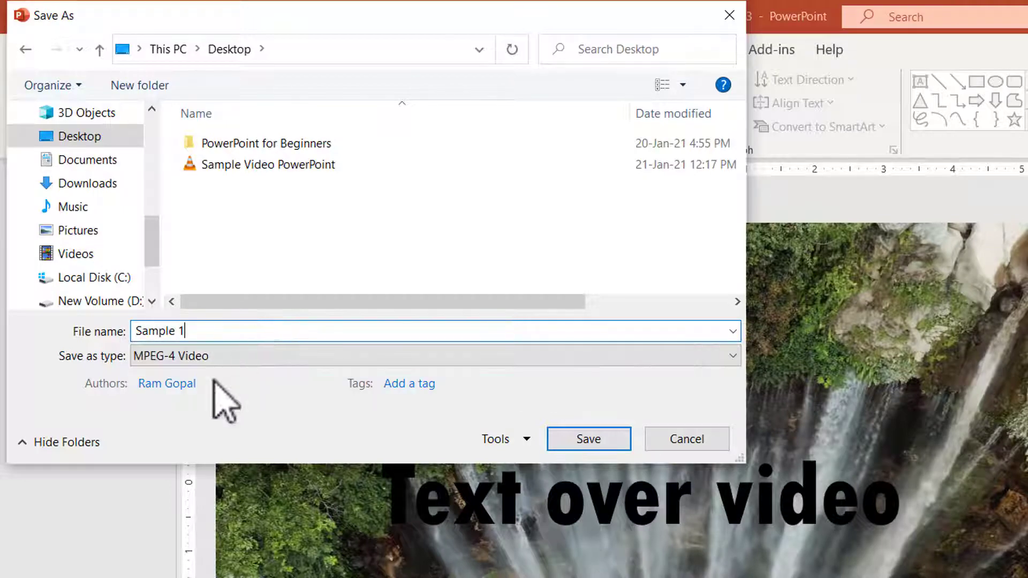
pyautogui.click(574, 437)
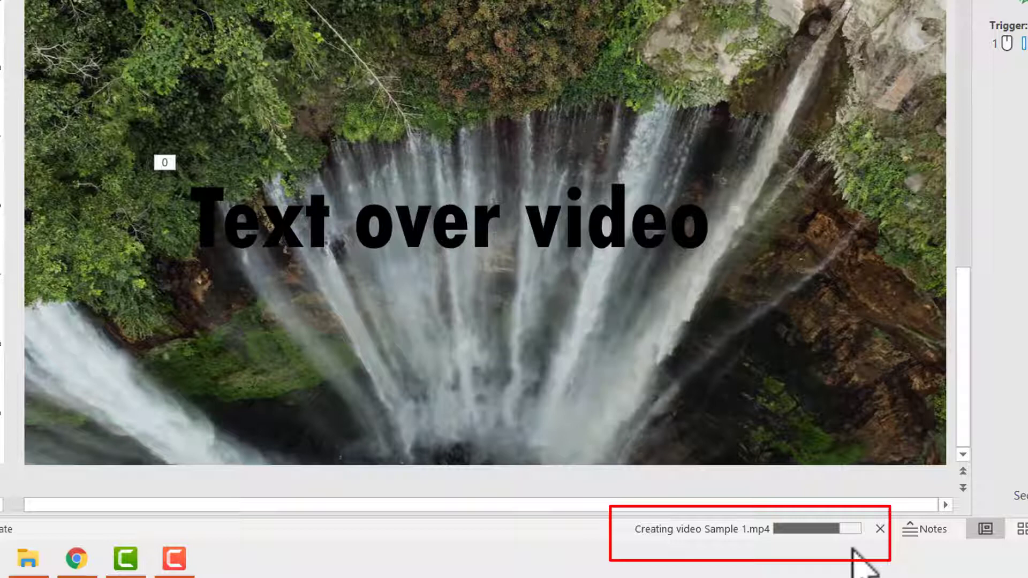
pyautogui.moveTo(791, 370)
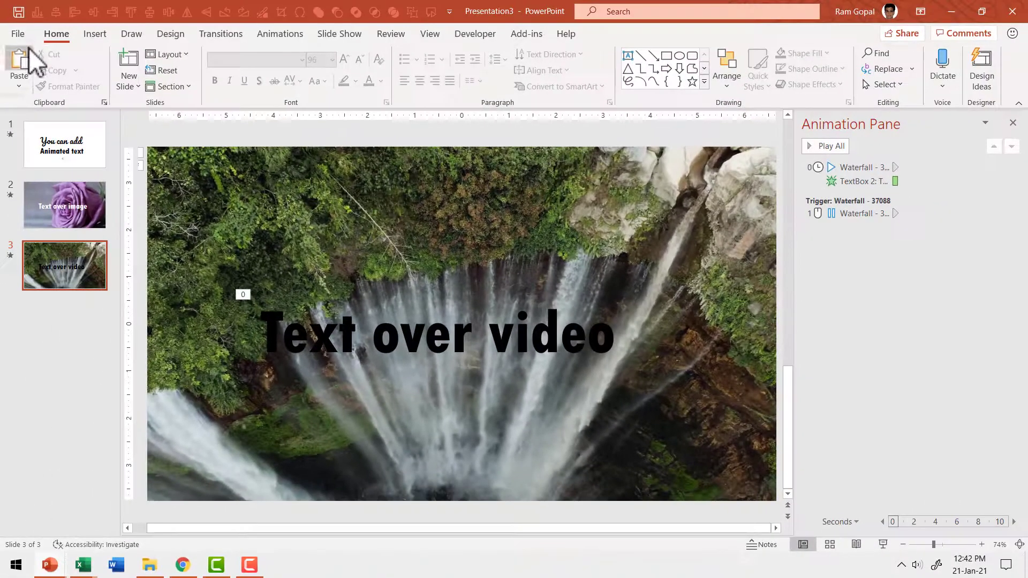
# Step: Create a blank presentation and give its slide a dark blue-gray solid background
pyautogui.click(19, 34)
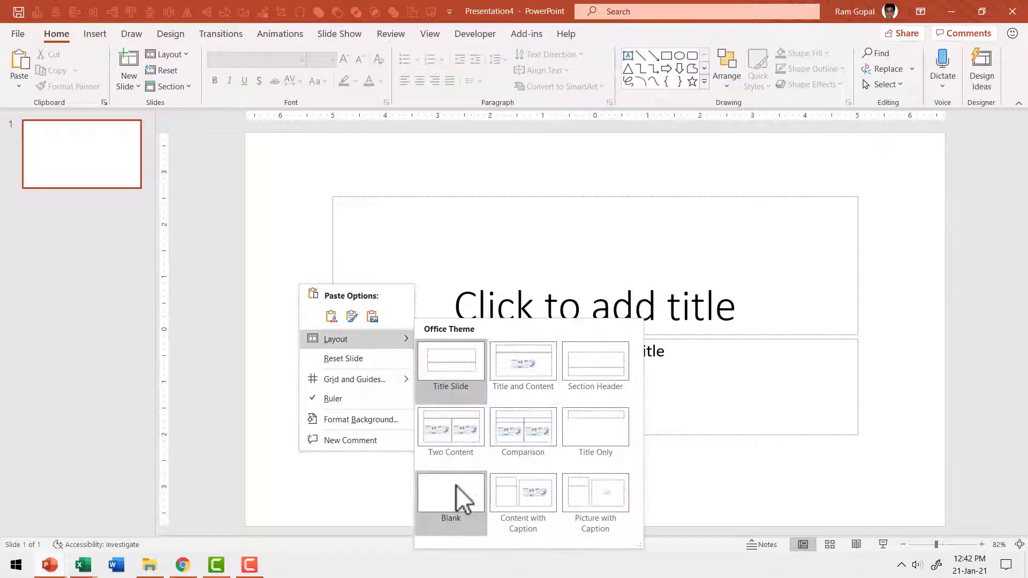
pyautogui.click(455, 486)
pyautogui.rightClick(713, 213)
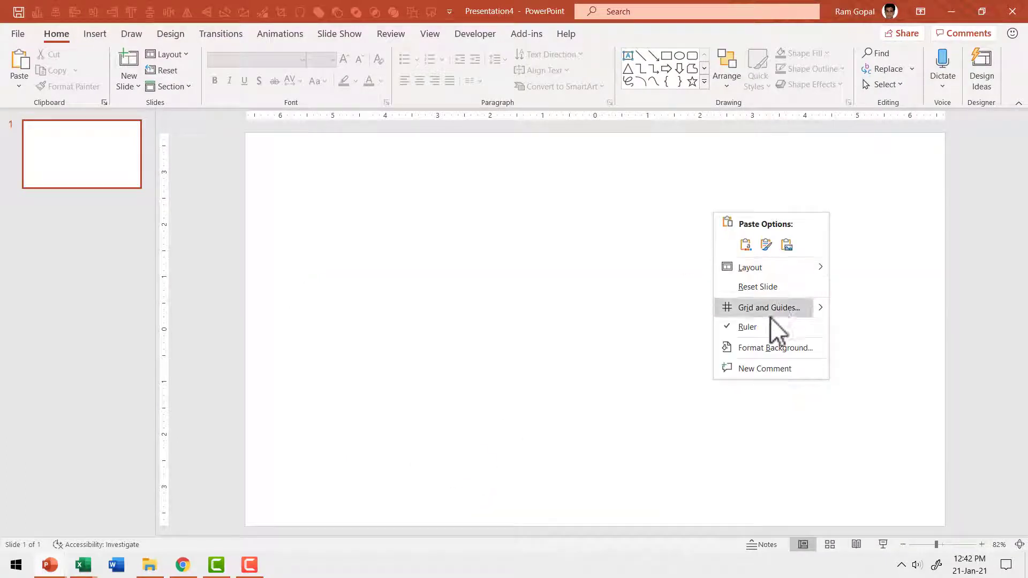
pyautogui.click(756, 348)
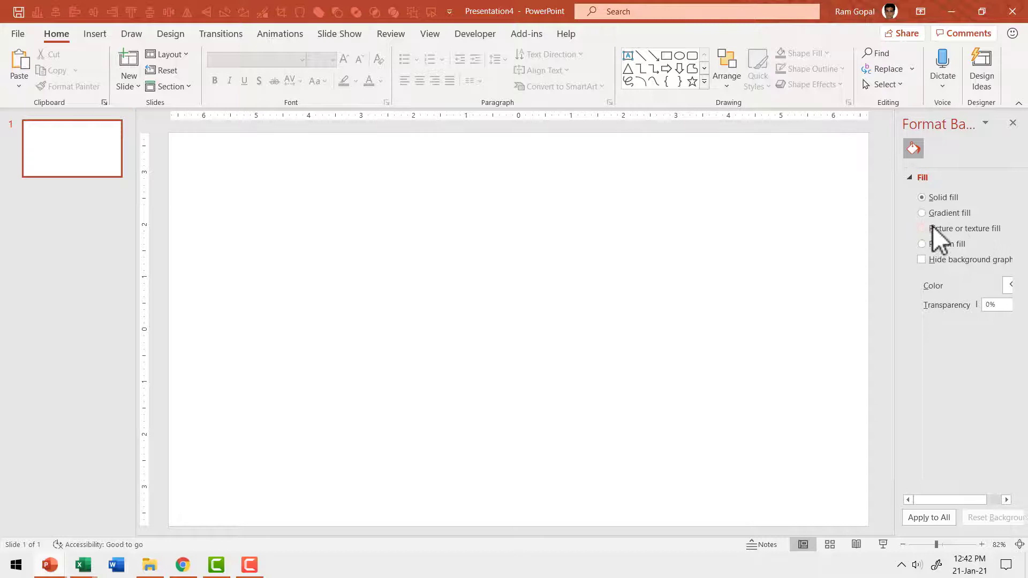
pyautogui.click(1007, 284)
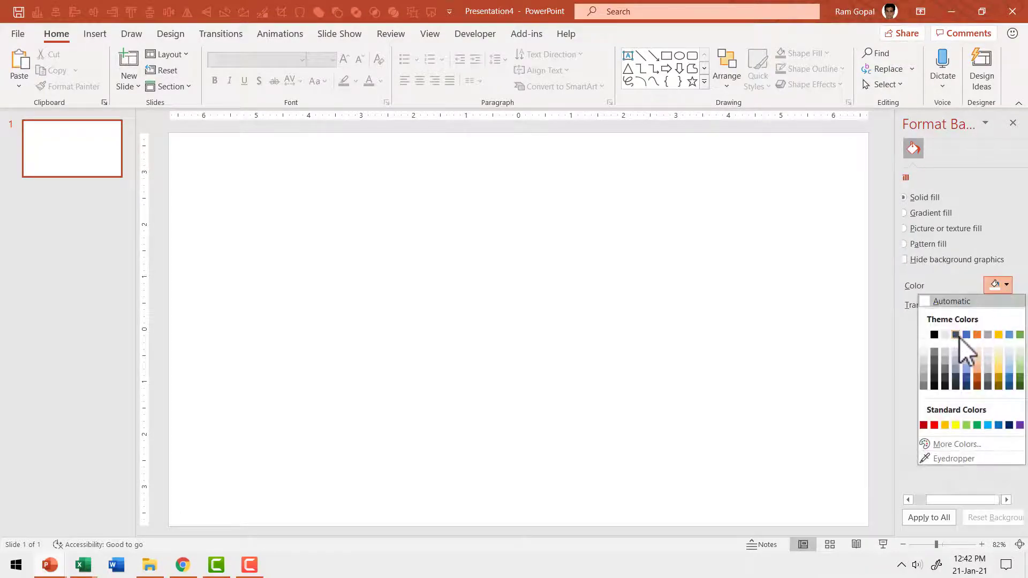
pyautogui.click(957, 335)
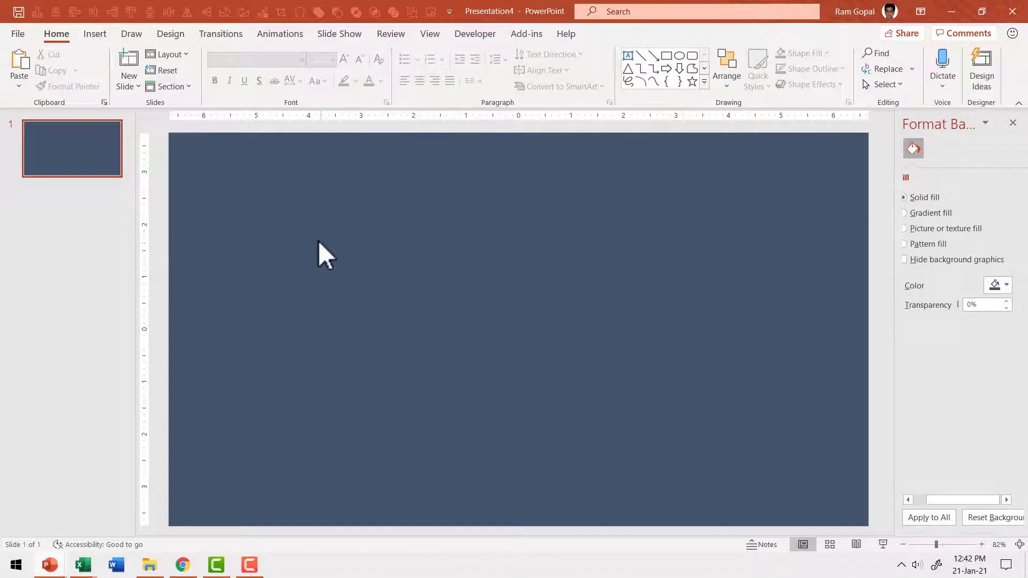
# Step: Insert the Sample 1 video from this computer, shrink it to 5.74" by 10.2", and centre it
pyautogui.click(97, 32)
pyautogui.click(869, 83)
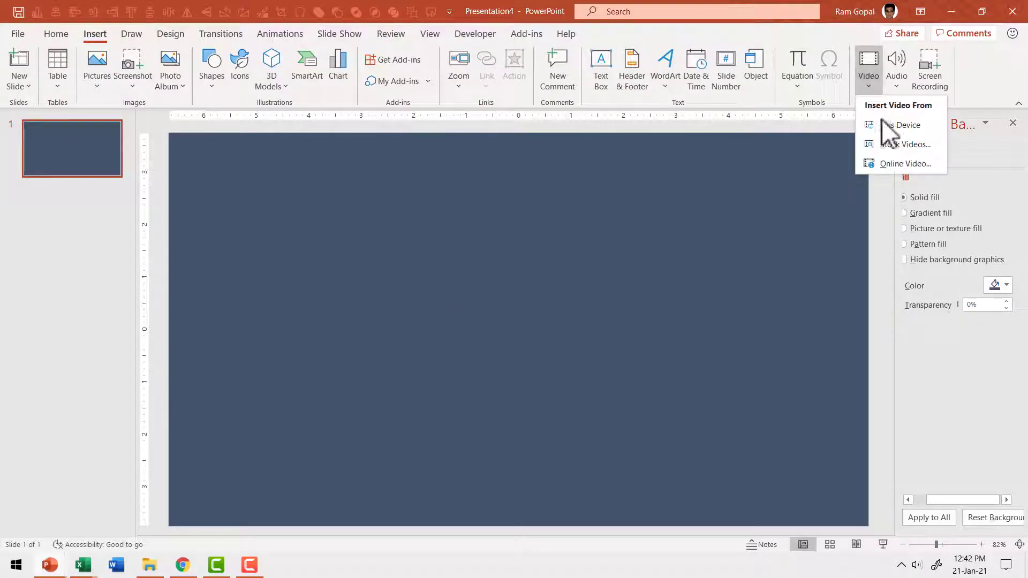
pyautogui.click(890, 126)
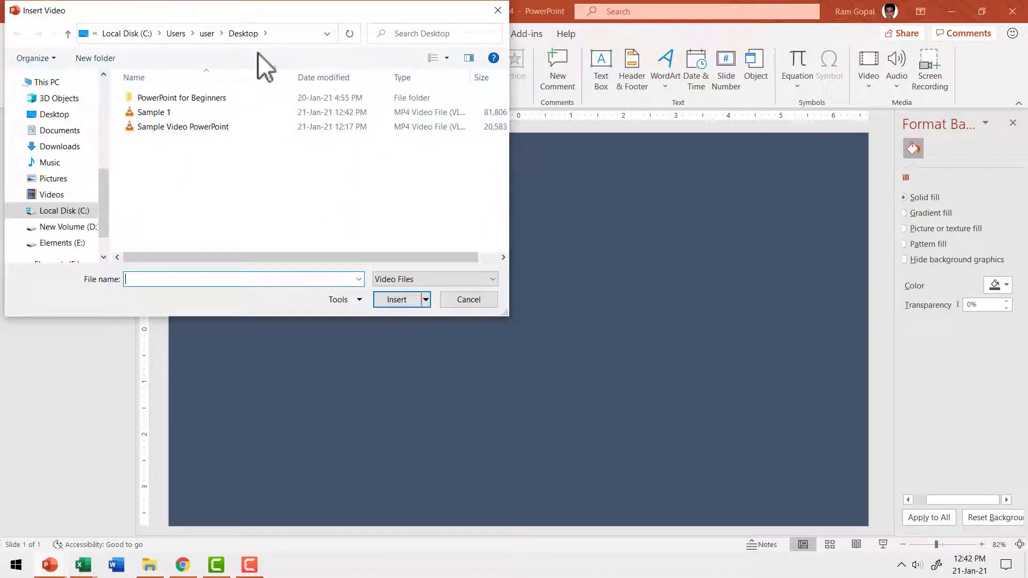
pyautogui.click(159, 117)
pyautogui.click(395, 299)
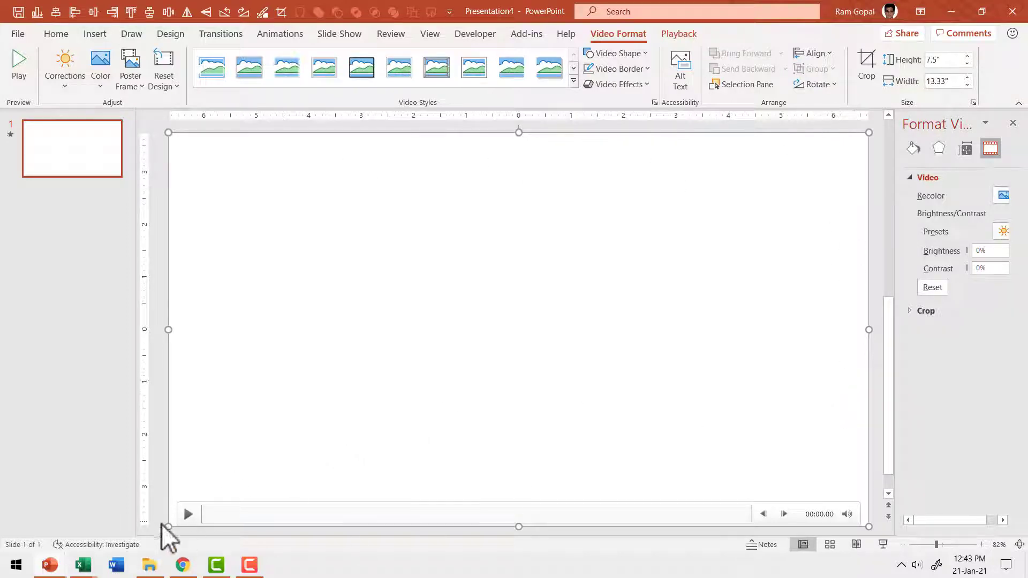
pyautogui.moveTo(168, 528); pyautogui.dragTo(333, 440)
pyautogui.moveTo(547, 271); pyautogui.dragTo(484, 298)
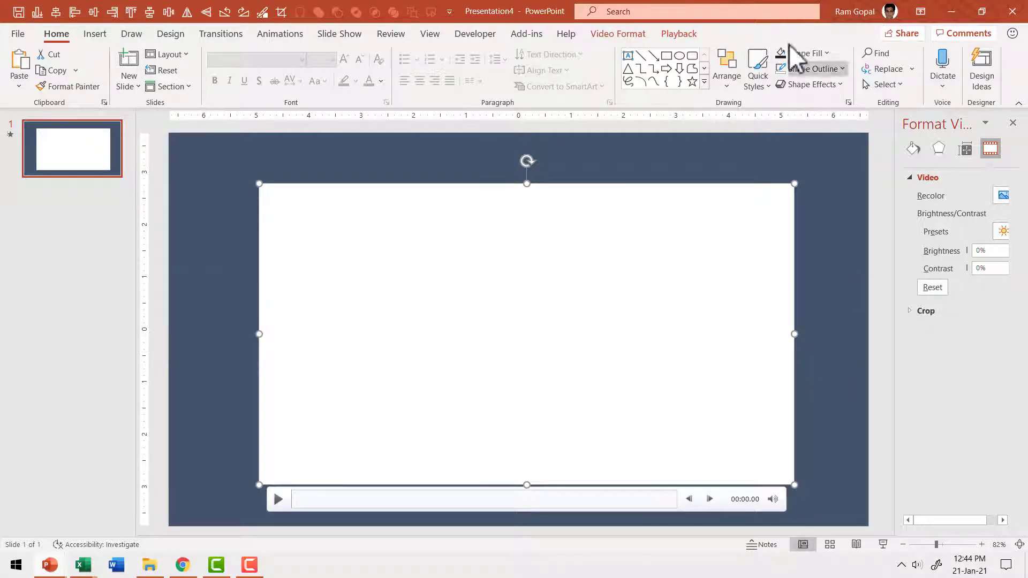
# Step: Change the Sample 1 video's Start setting from In Click Sequence to Automatically
pyautogui.click(673, 34)
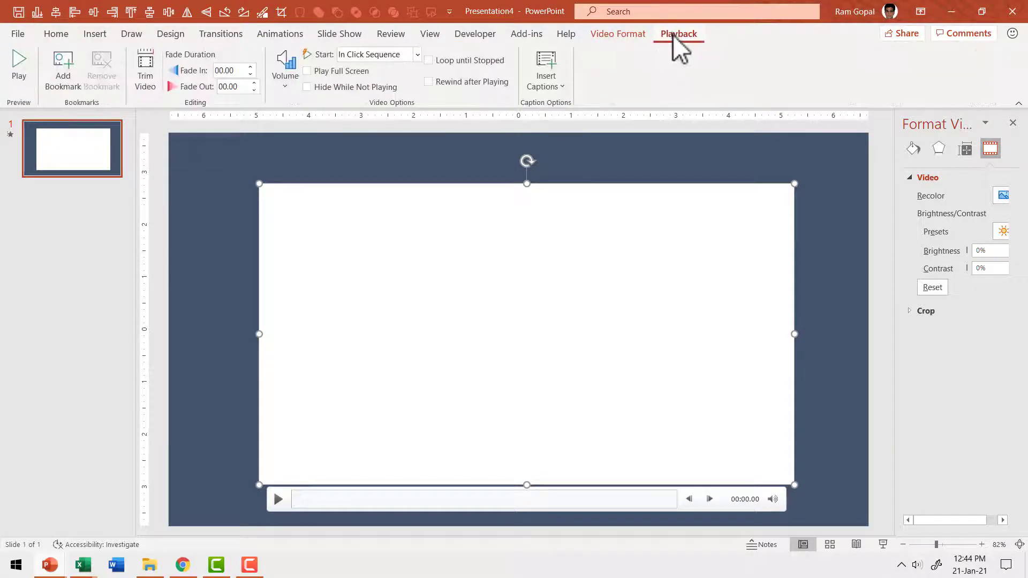
pyautogui.click(415, 55)
pyautogui.click(378, 88)
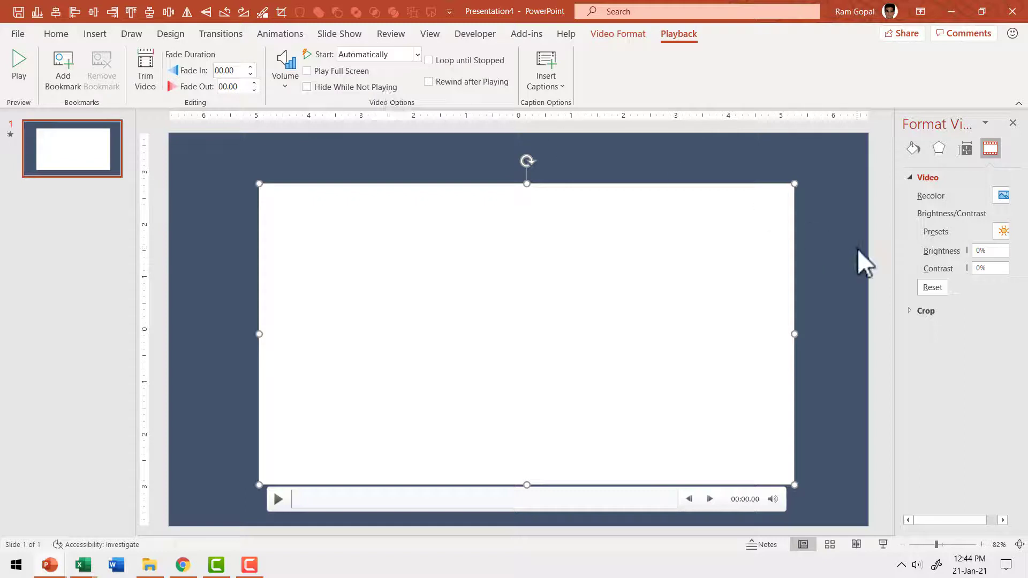